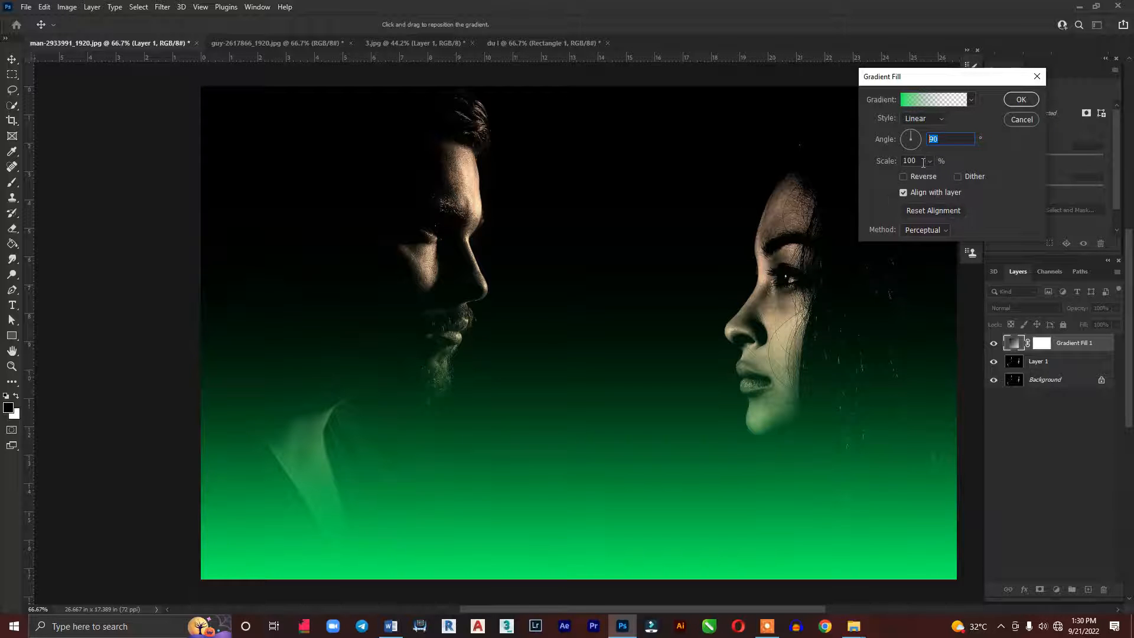
Set the green gradient fill's angle to 180° and shift the gradient towards the image centre to fully cover the woman
{"action": "type", "text": "180"}
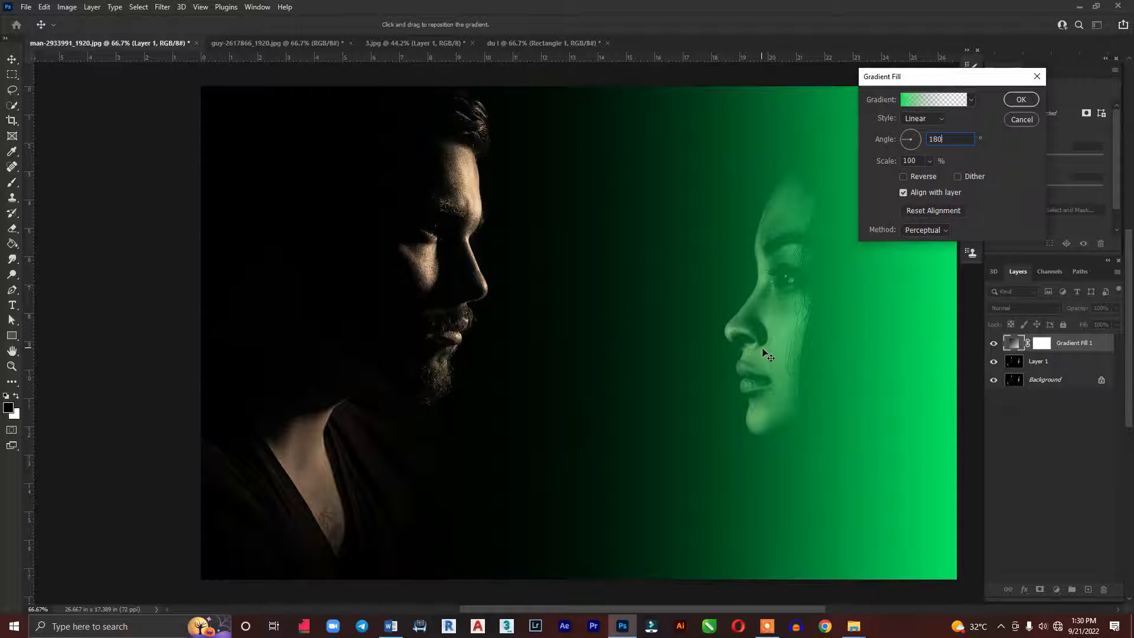
{"action": "left_click_drag", "start_coordinate": [916, 354], "coordinate": [709, 342]}
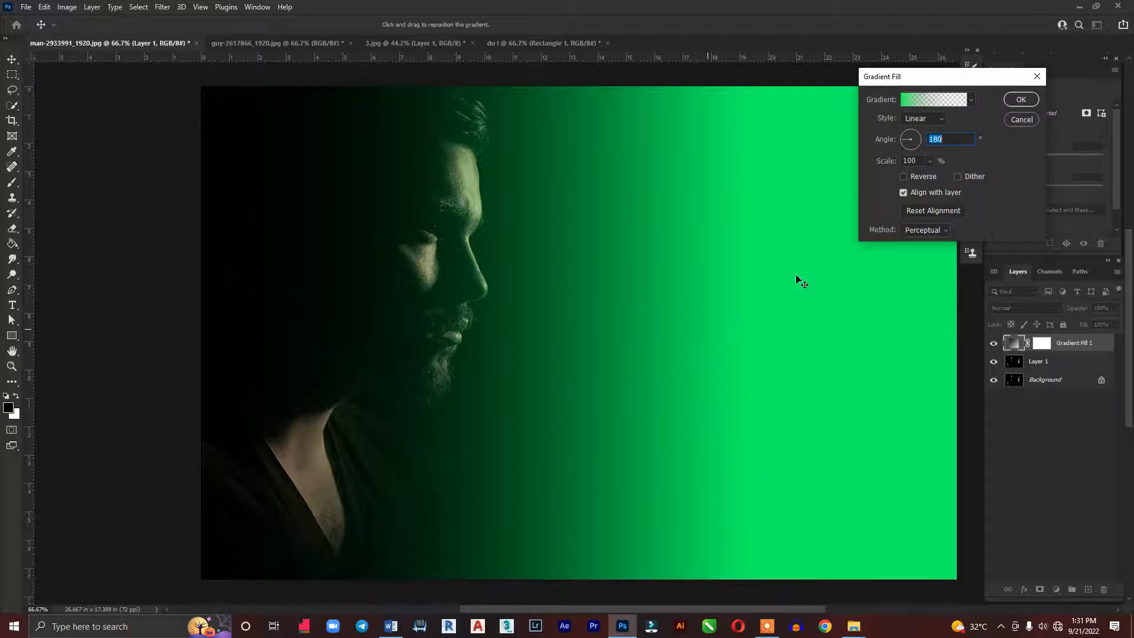
{"action": "left_click", "coordinate": [1019, 101]}
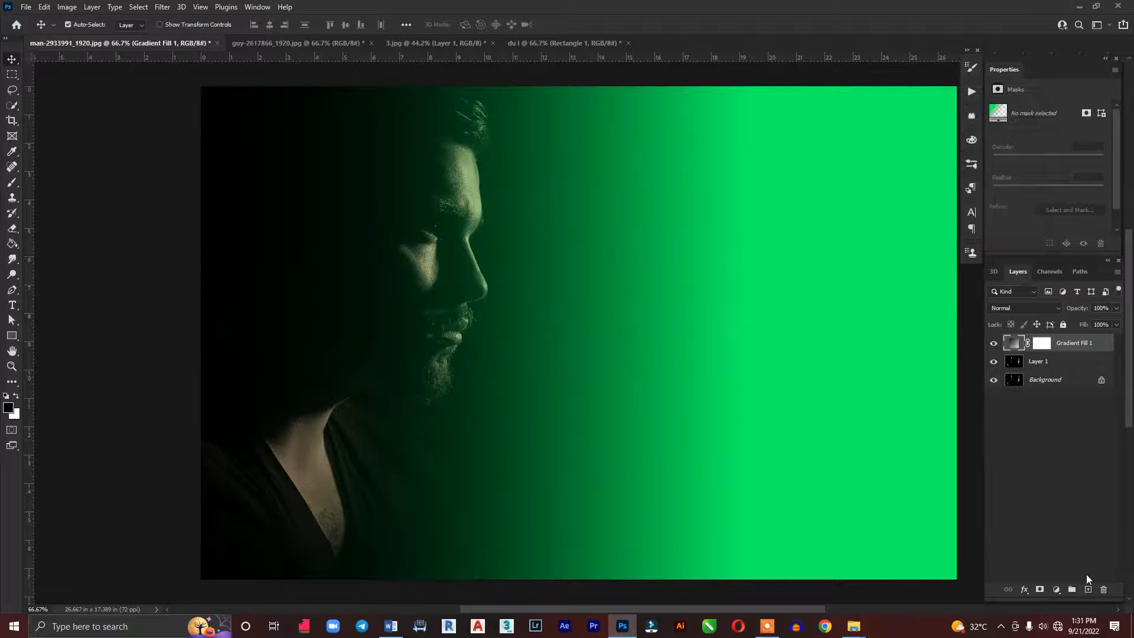
Add a second gradient fill layer fading from red (#ff0000) to transparent
{"action": "left_click", "coordinate": [1057, 589]}
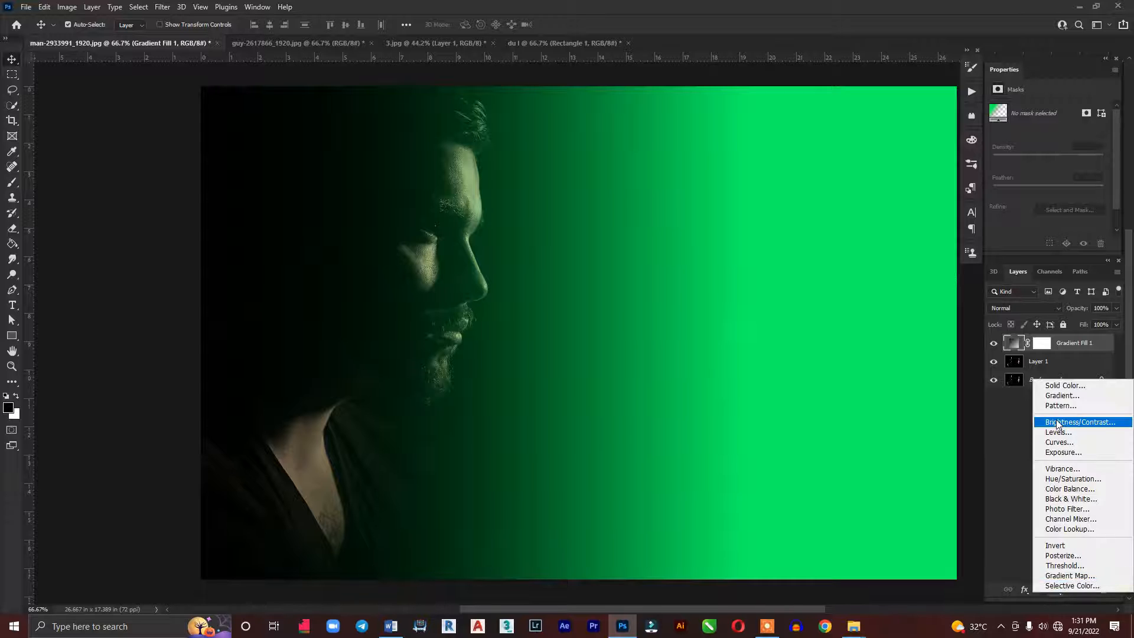
{"action": "left_click", "coordinate": [1062, 395]}
{"action": "left_click", "coordinate": [944, 102]}
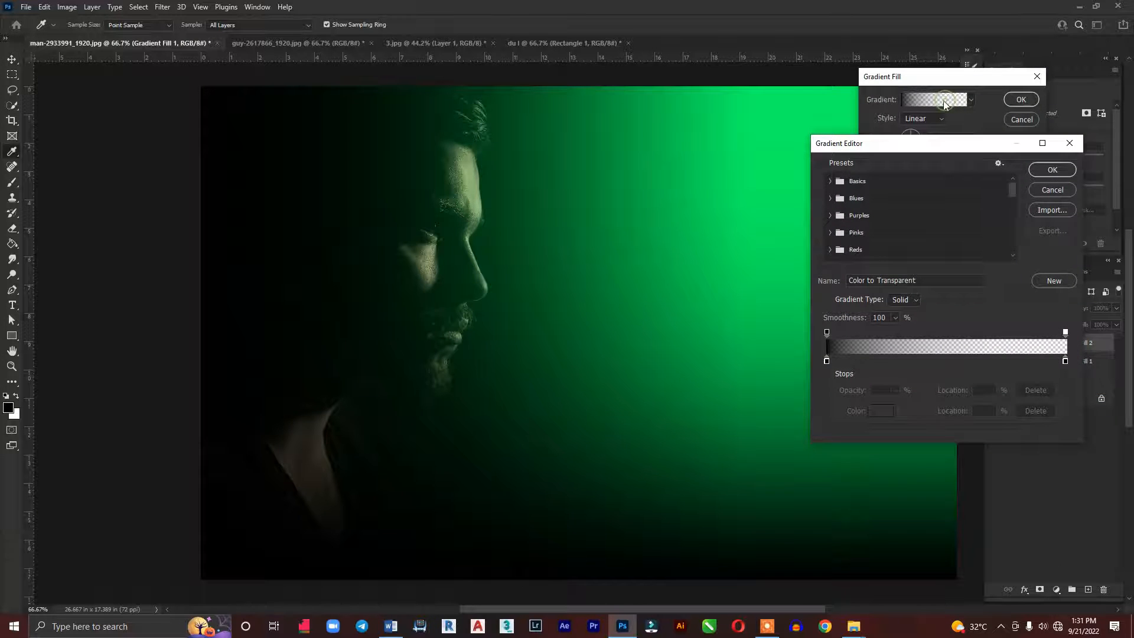
{"action": "left_click", "coordinate": [827, 361]}
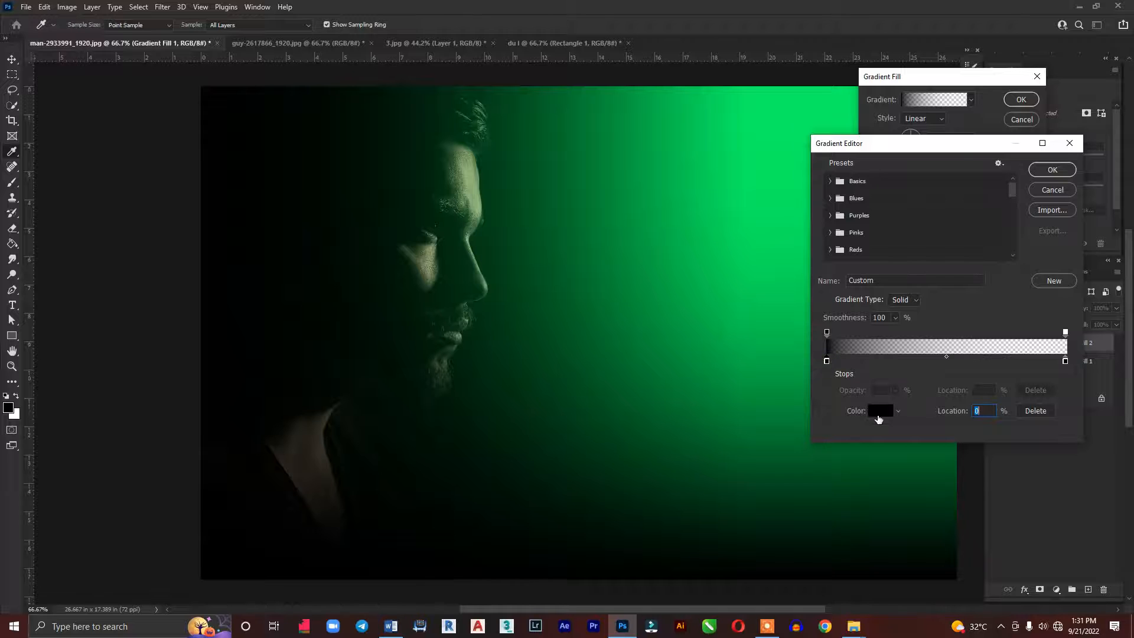
{"action": "left_click", "coordinate": [879, 413]}
{"action": "left_click_drag", "start_coordinate": [923, 194], "coordinate": [969, 110]}
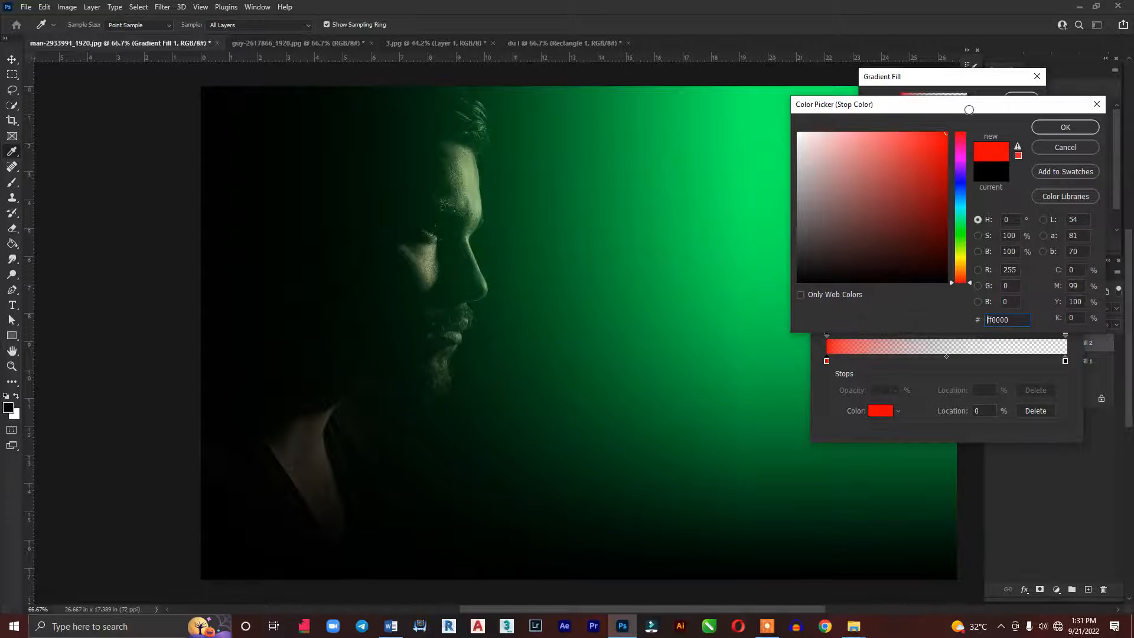
{"action": "left_click", "coordinate": [1093, 127]}
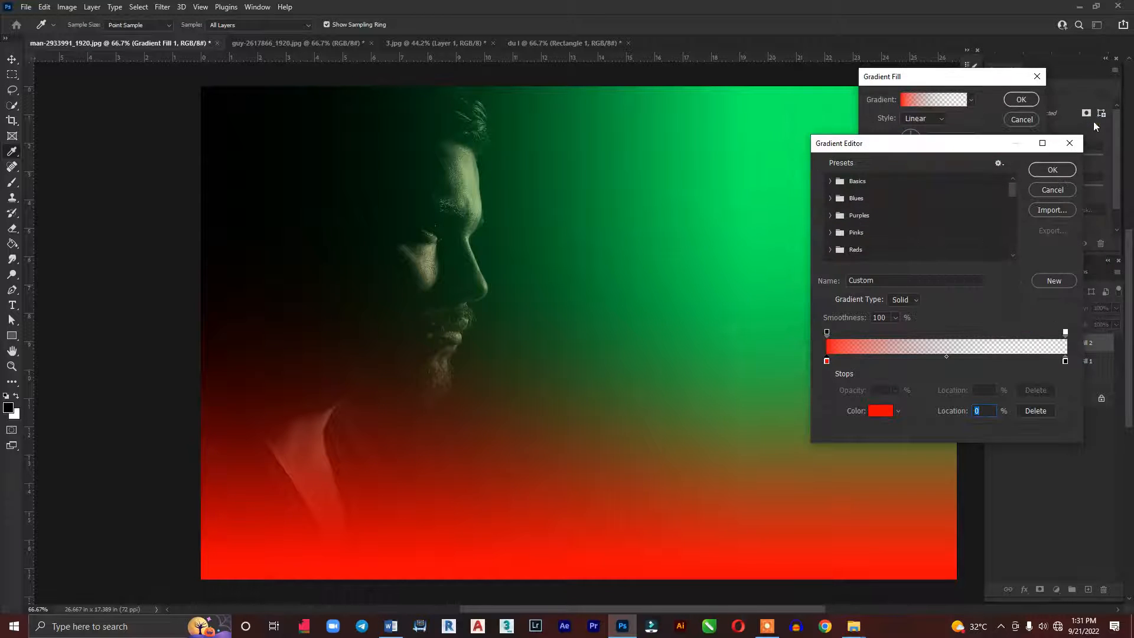
{"action": "left_click", "coordinate": [1050, 172]}
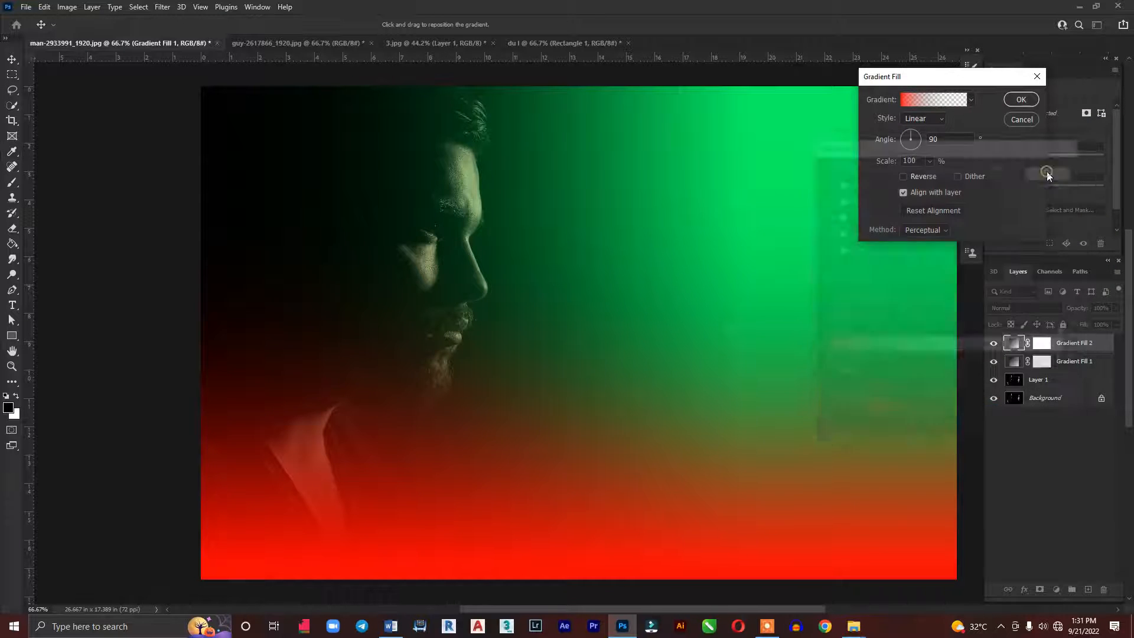
Set the red gradient fill's angle to 360° and apply it
{"action": "double_click", "coordinate": [961, 137]}
{"action": "type", "text": "36"}
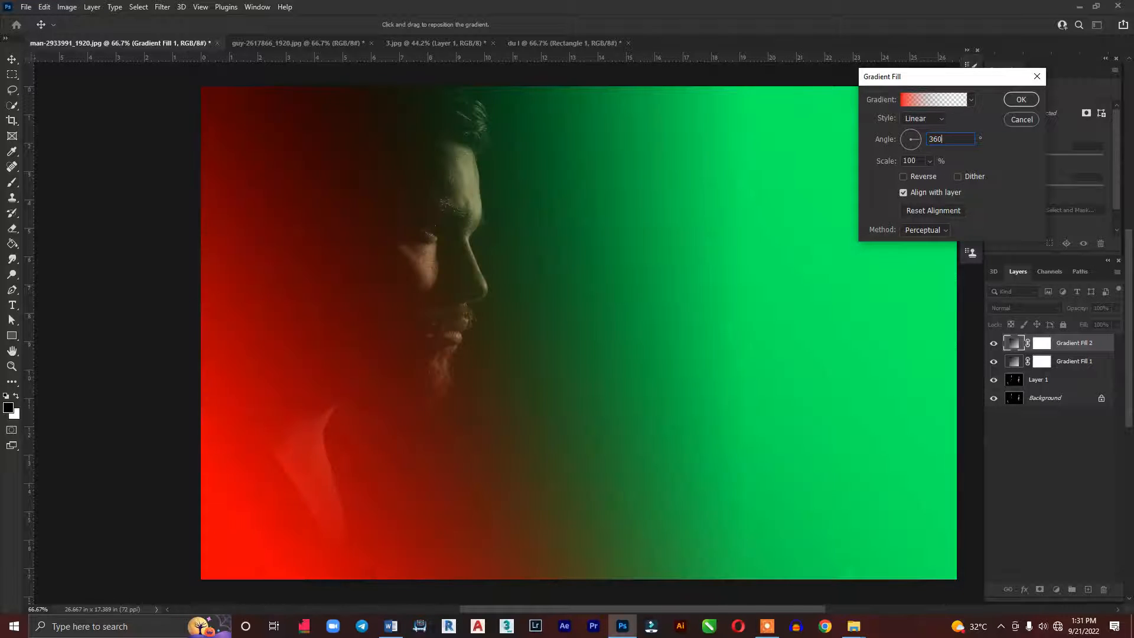
{"action": "type", "text": "0"}
{"action": "key", "text": "Return"}
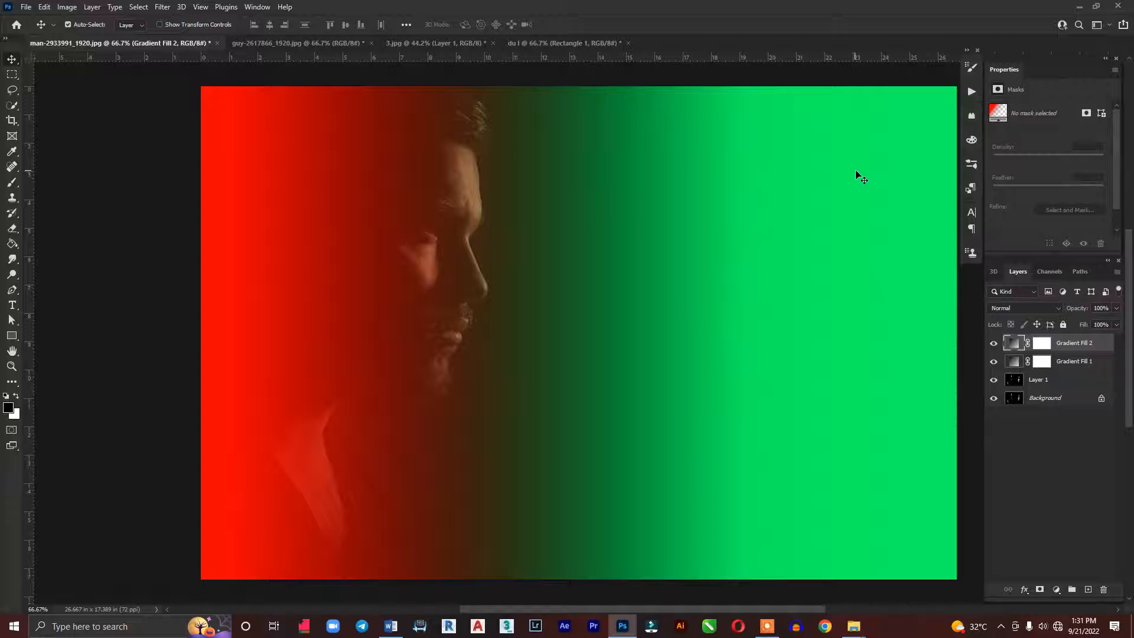
Reopen the red gradient fill and shift the gradient towards the image centre so it fully covers the man
{"action": "double_click", "coordinate": [1011, 344]}
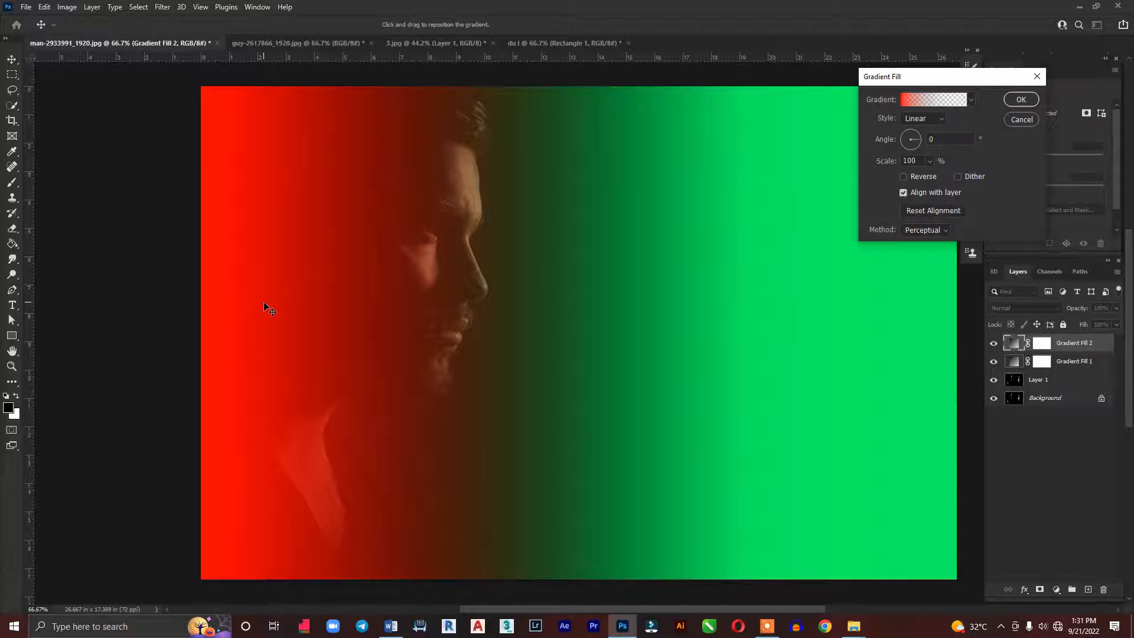
{"action": "left_click_drag", "start_coordinate": [270, 306], "coordinate": [519, 287]}
{"action": "key", "text": "Return"}
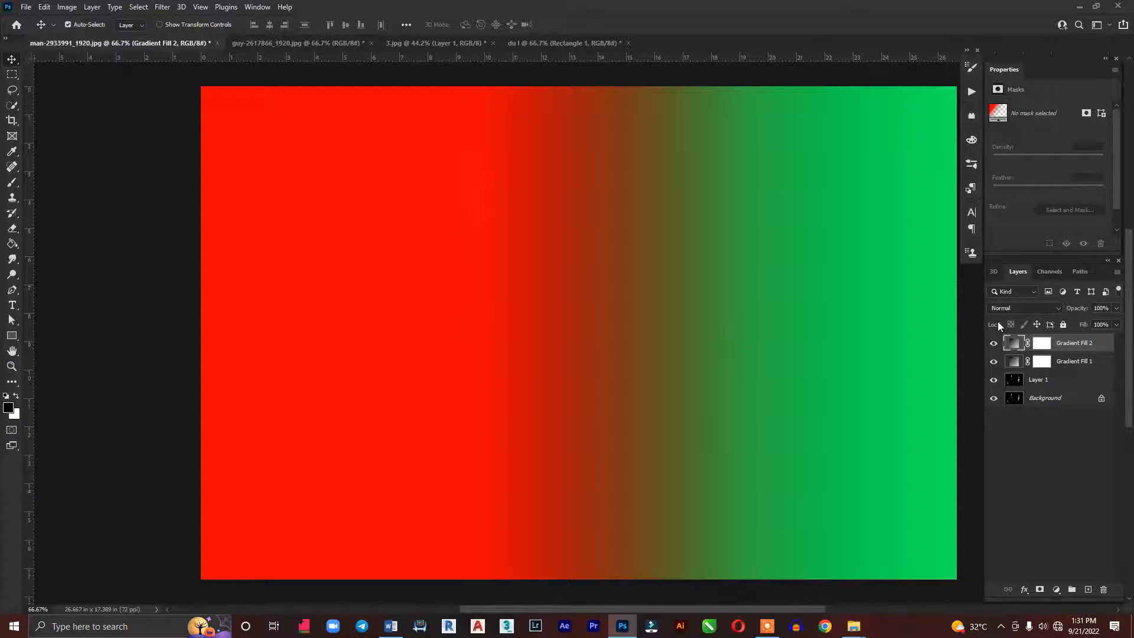
Change the blend mode of both gradient fill layers to Color
{"action": "left_click", "coordinate": [1063, 366], "text": "shift"}
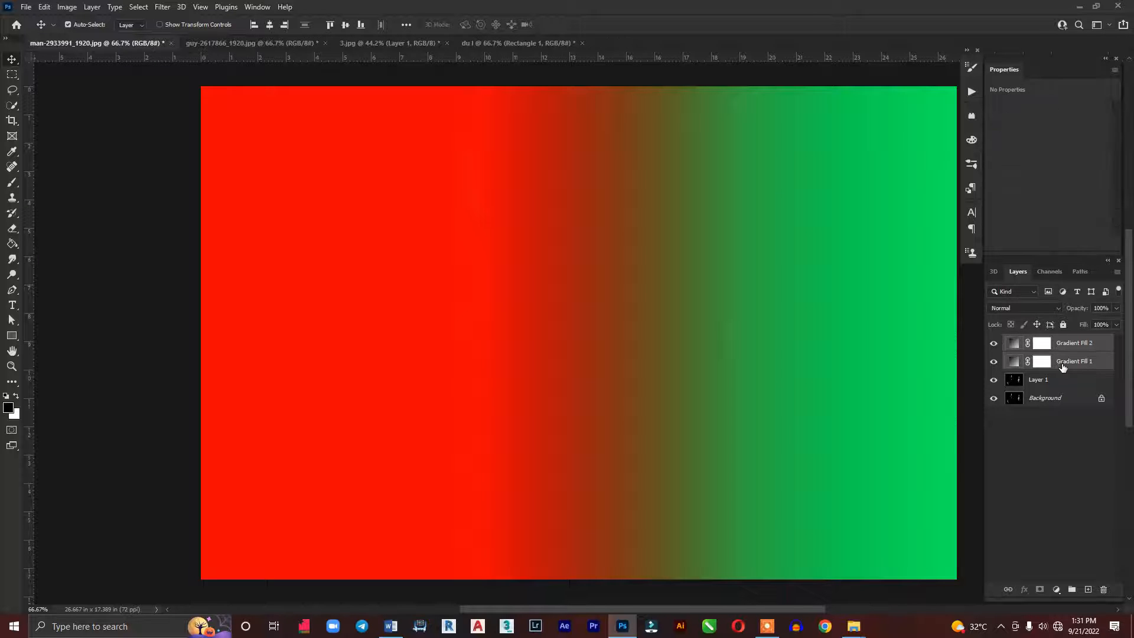
{"action": "left_click", "coordinate": [1020, 308]}
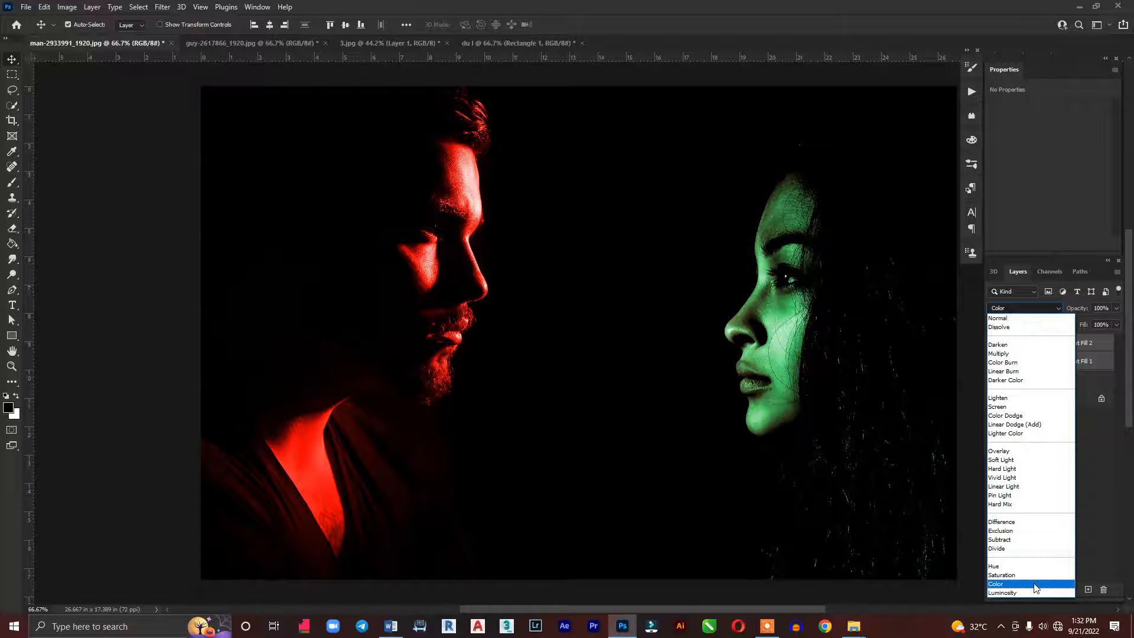
{"action": "left_click", "coordinate": [1034, 588]}
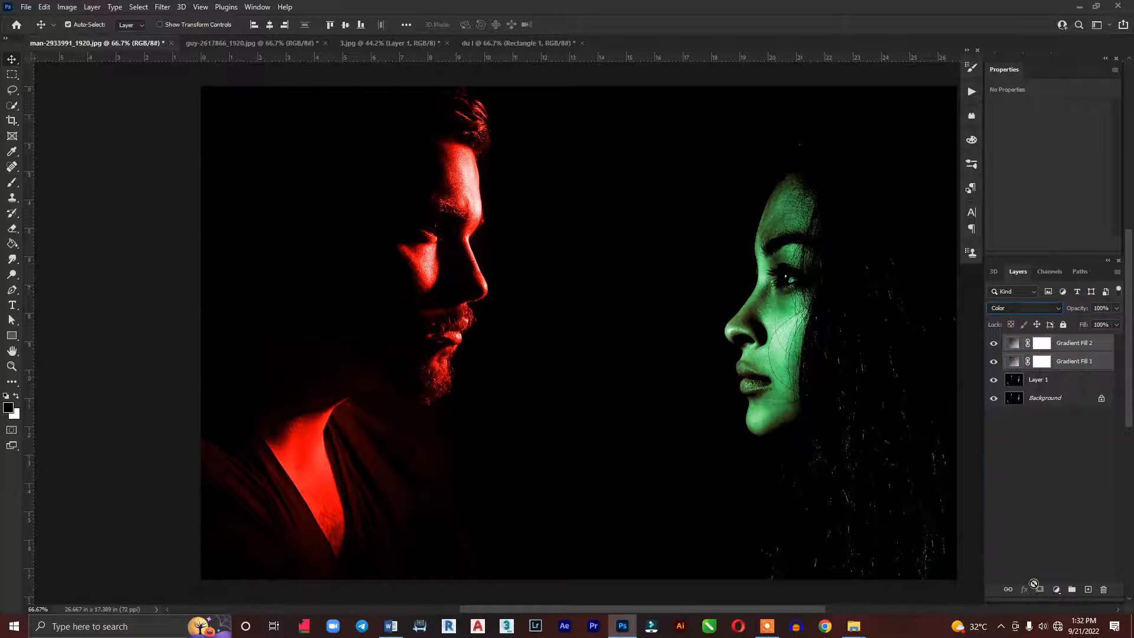
{"action": "left_click", "coordinate": [1024, 519]}
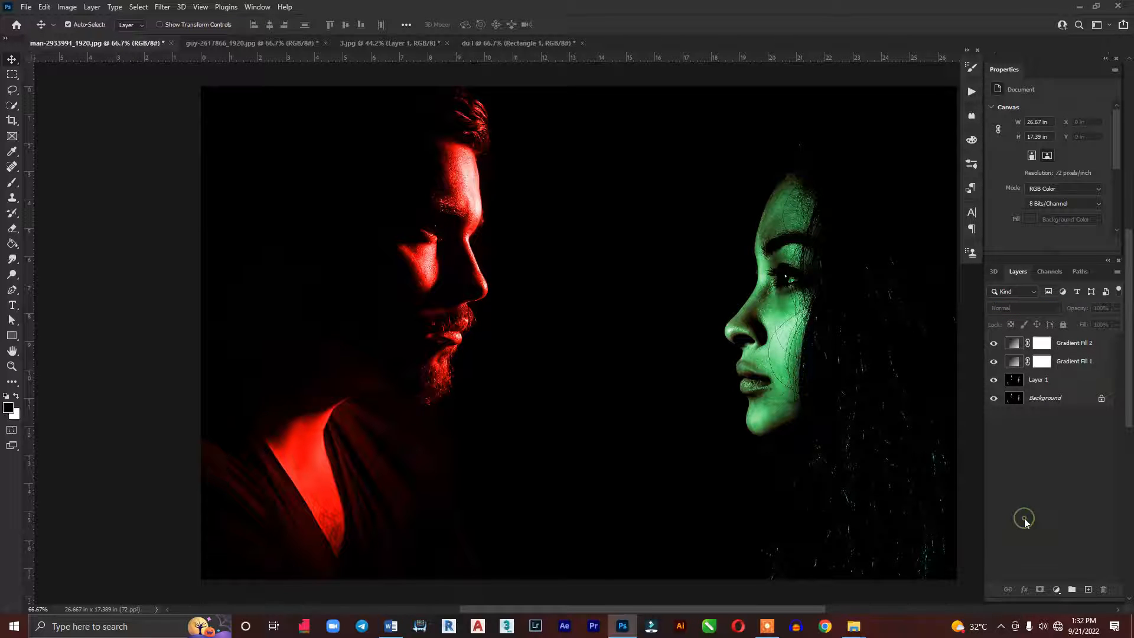
Lower the opacity of the red gradient fill layer, Gradient Fill 2
{"action": "left_click", "coordinate": [1090, 343]}
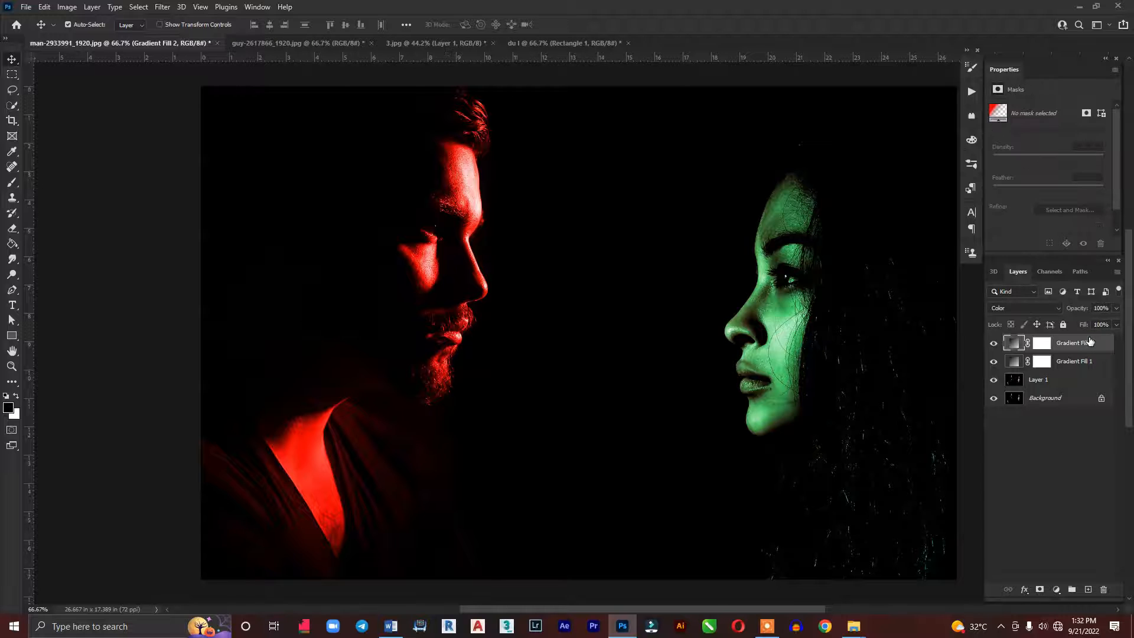
{"action": "left_click", "coordinate": [1114, 312]}
{"action": "left_click_drag", "start_coordinate": [1116, 323], "coordinate": [1101, 329]}
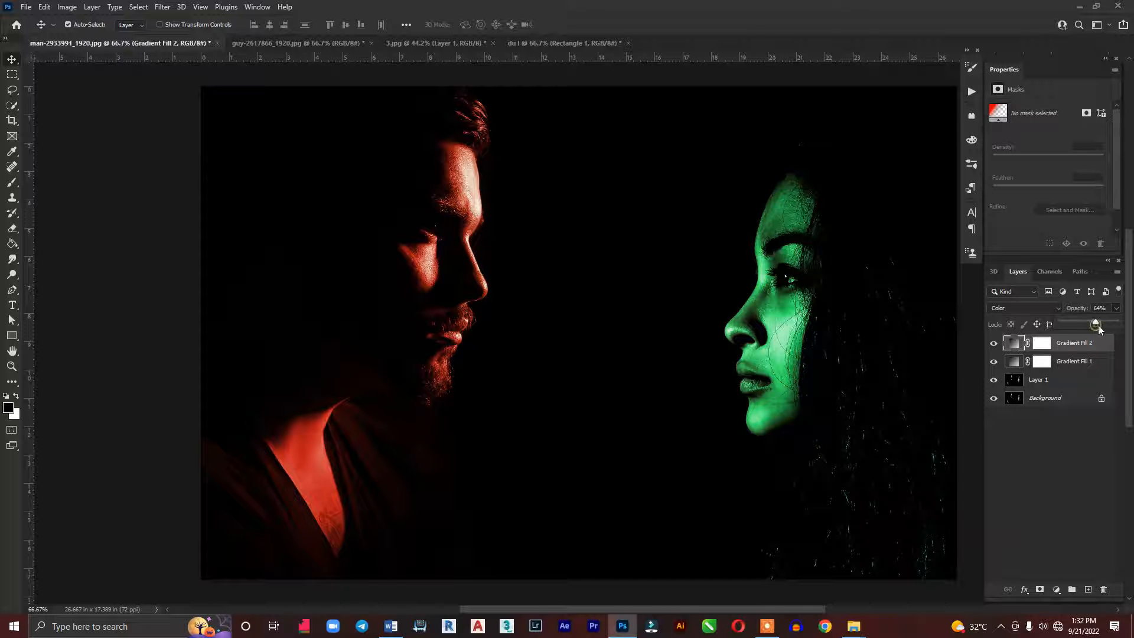
{"action": "left_click_drag", "start_coordinate": [1099, 325], "coordinate": [1102, 324]}
Lower the opacity of the green gradient fill layer, Gradient Fill 1, to 70%
{"action": "left_click", "coordinate": [1076, 361]}
{"action": "left_click", "coordinate": [1117, 308]}
{"action": "left_click_drag", "start_coordinate": [1115, 324], "coordinate": [1107, 328]}
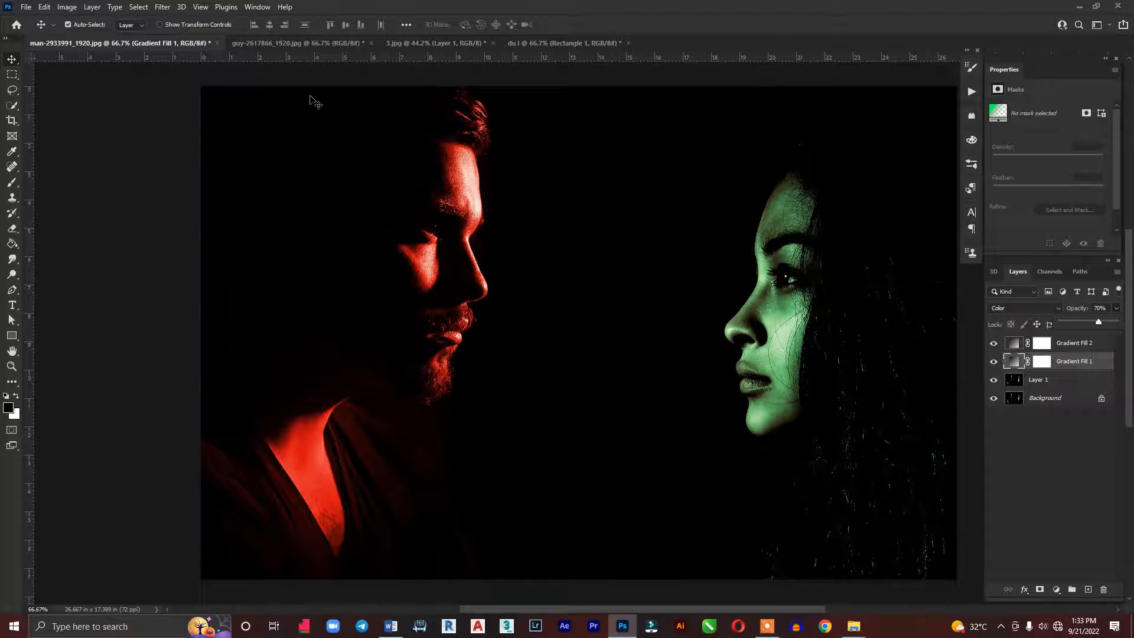
In guy-2617866_1920.jpg, duplicate the background layer and add a gradient fill layer fading from red to transparent
{"action": "left_click", "coordinate": [276, 44]}
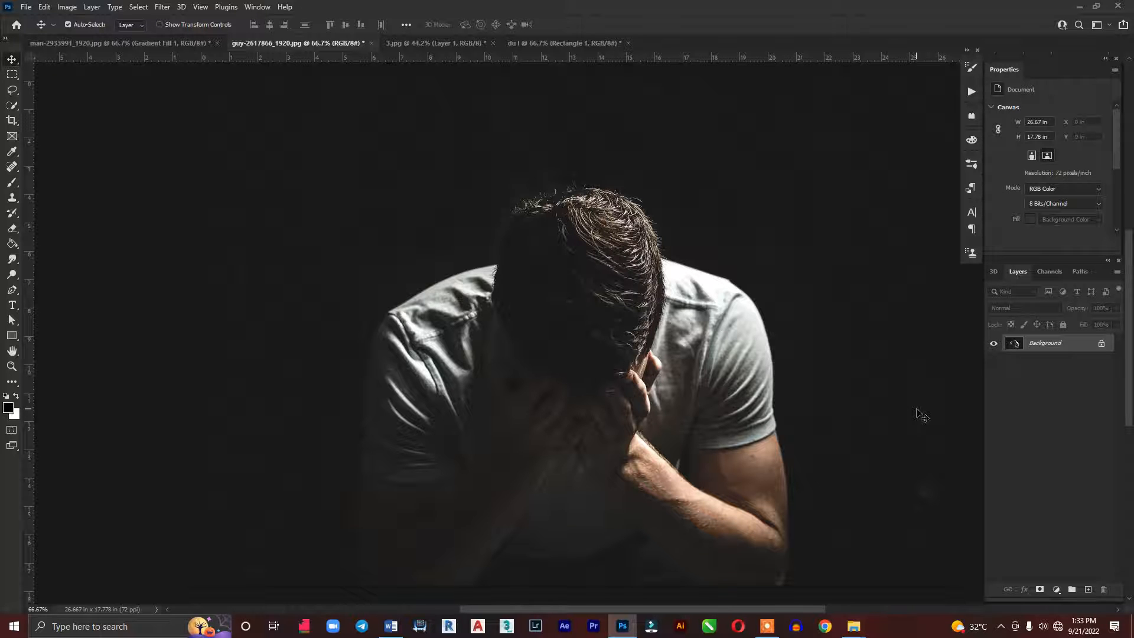
{"action": "key", "text": "ctrl+j"}
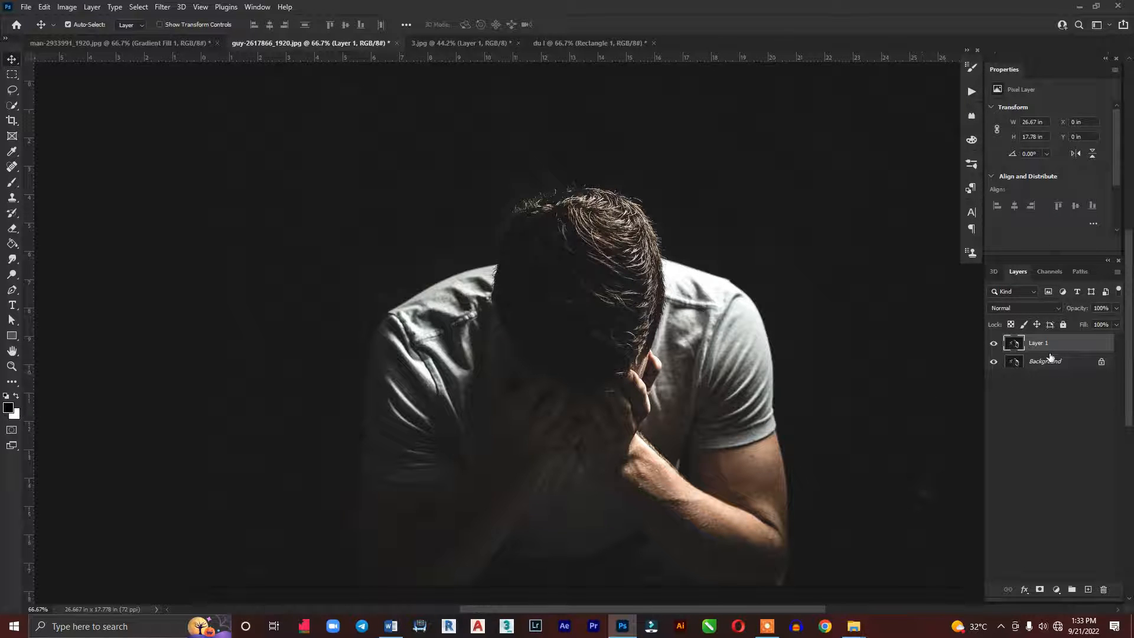
{"action": "left_click", "coordinate": [1057, 589]}
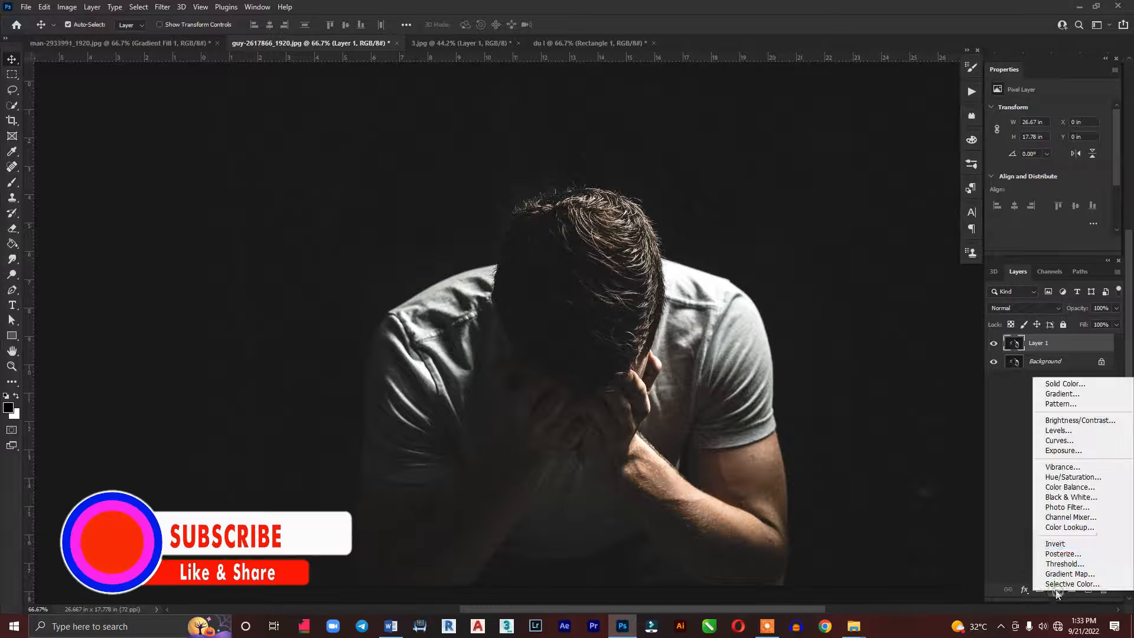
{"action": "left_click", "coordinate": [1049, 394]}
{"action": "left_click", "coordinate": [936, 100]}
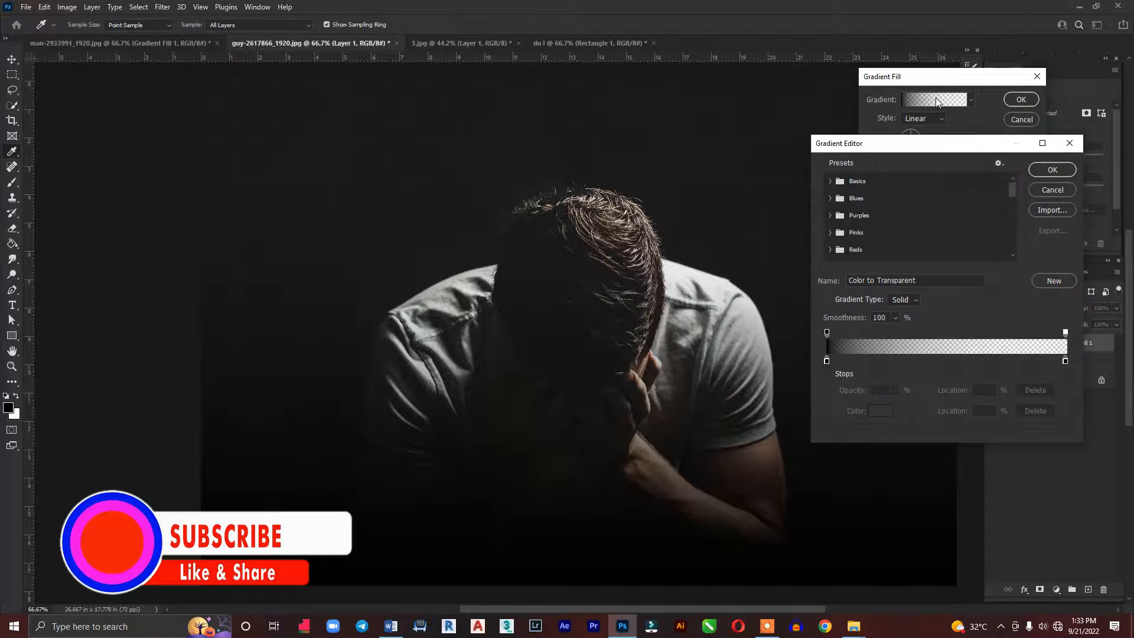
{"action": "left_click", "coordinate": [825, 362]}
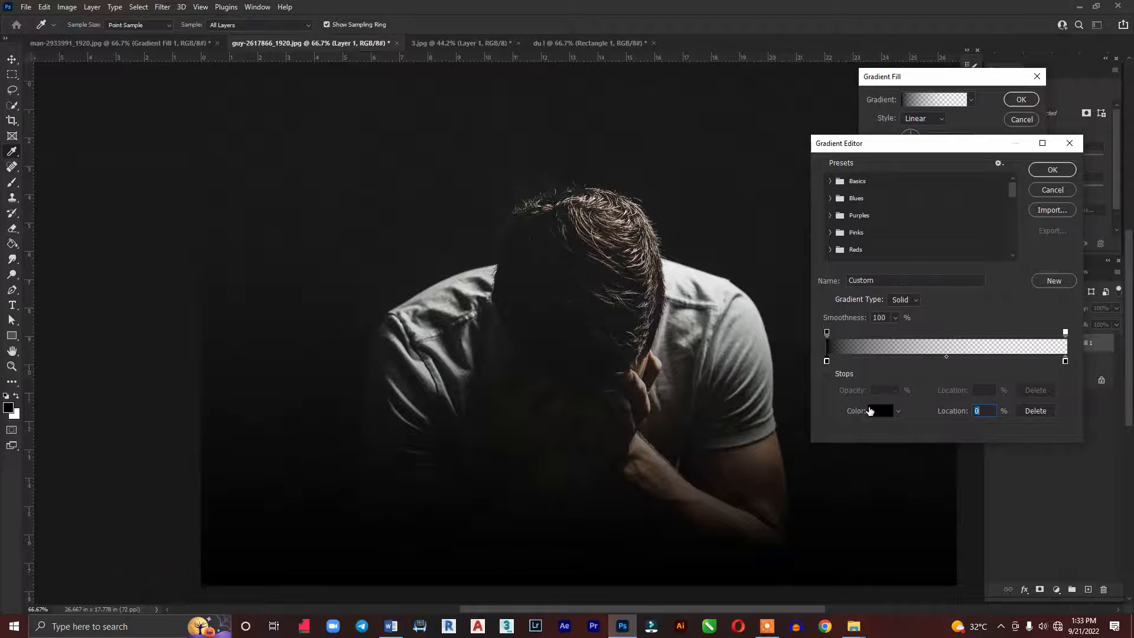
{"action": "left_click", "coordinate": [880, 411]}
{"action": "left_click", "coordinate": [922, 194]}
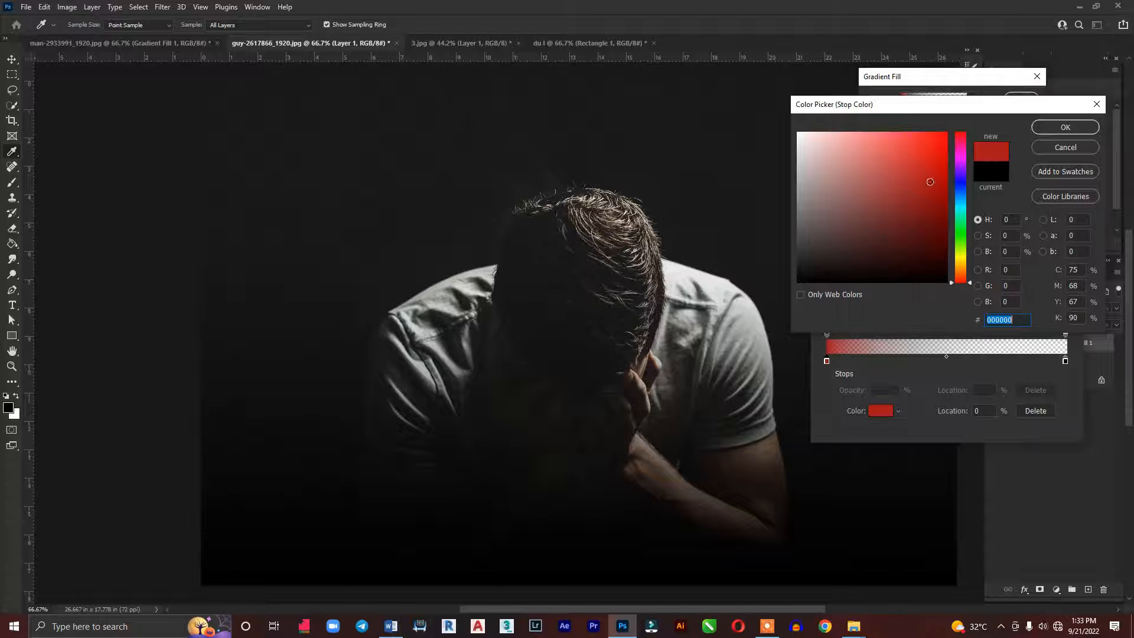
{"action": "left_click", "coordinate": [1065, 127]}
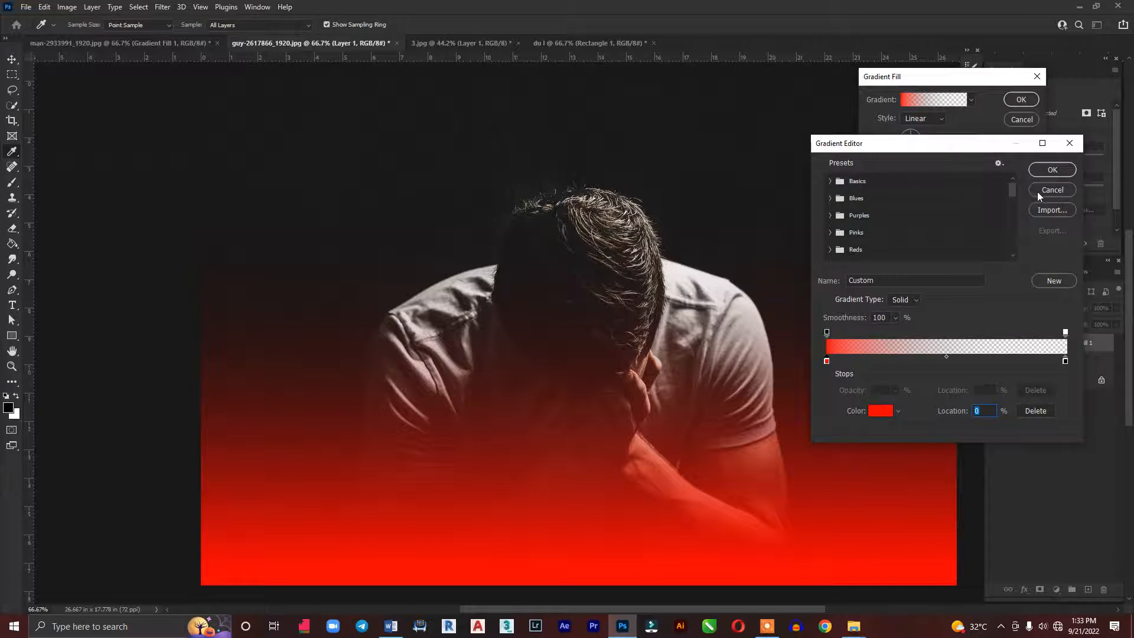
{"action": "left_click", "coordinate": [1054, 169]}
Set the red gradient's angle to 360° and shift it towards the image centre to cover the man's left-hand half
{"action": "left_click_drag", "start_coordinate": [947, 141], "coordinate": [928, 142]}
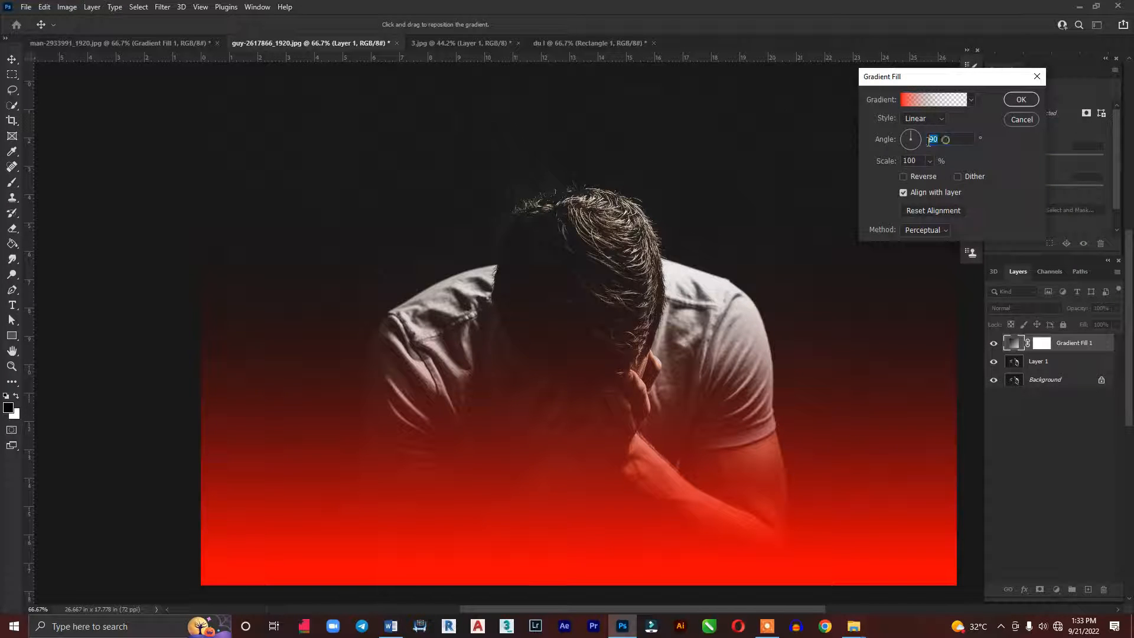
{"action": "type", "text": "3"}
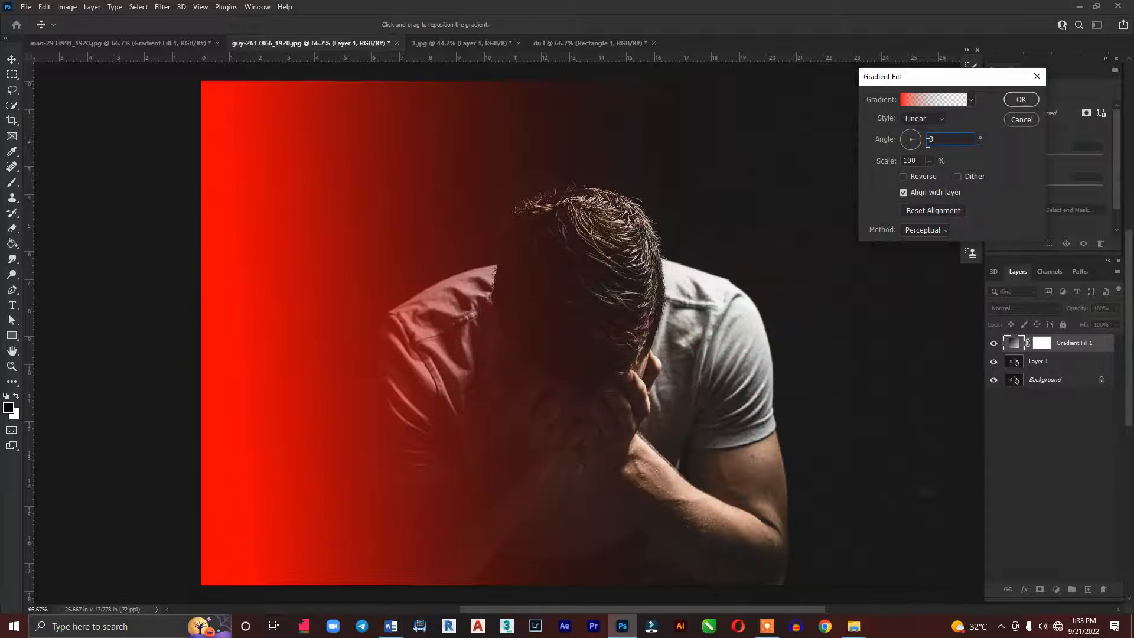
{"action": "type", "text": "6"}
{"action": "left_click_drag", "start_coordinate": [291, 299], "coordinate": [551, 313]}
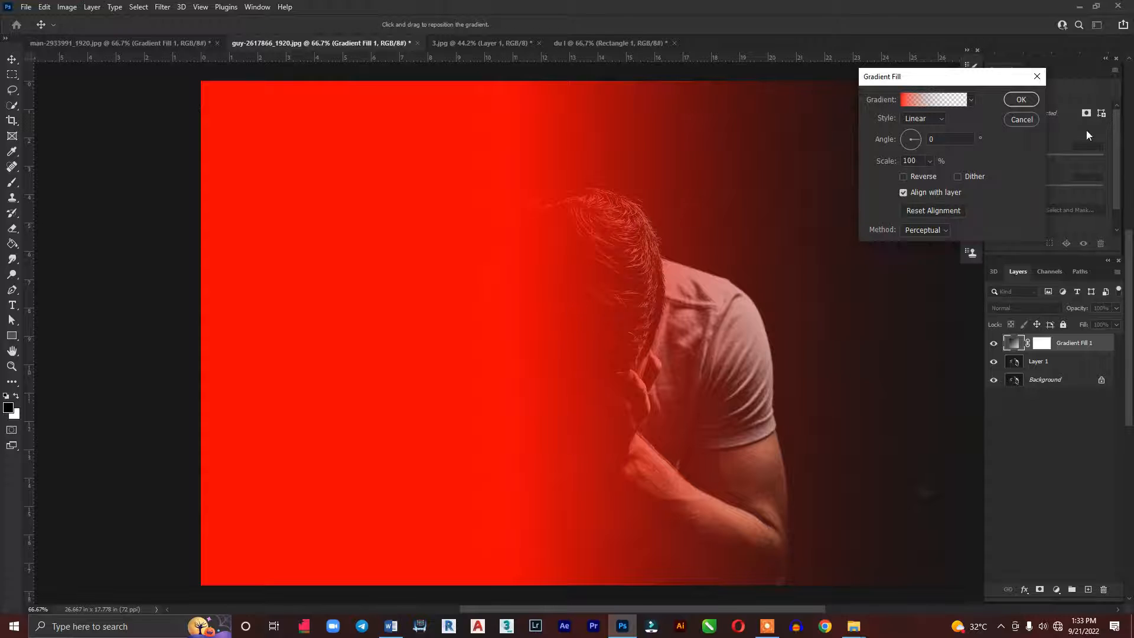
{"action": "left_click", "coordinate": [1021, 101]}
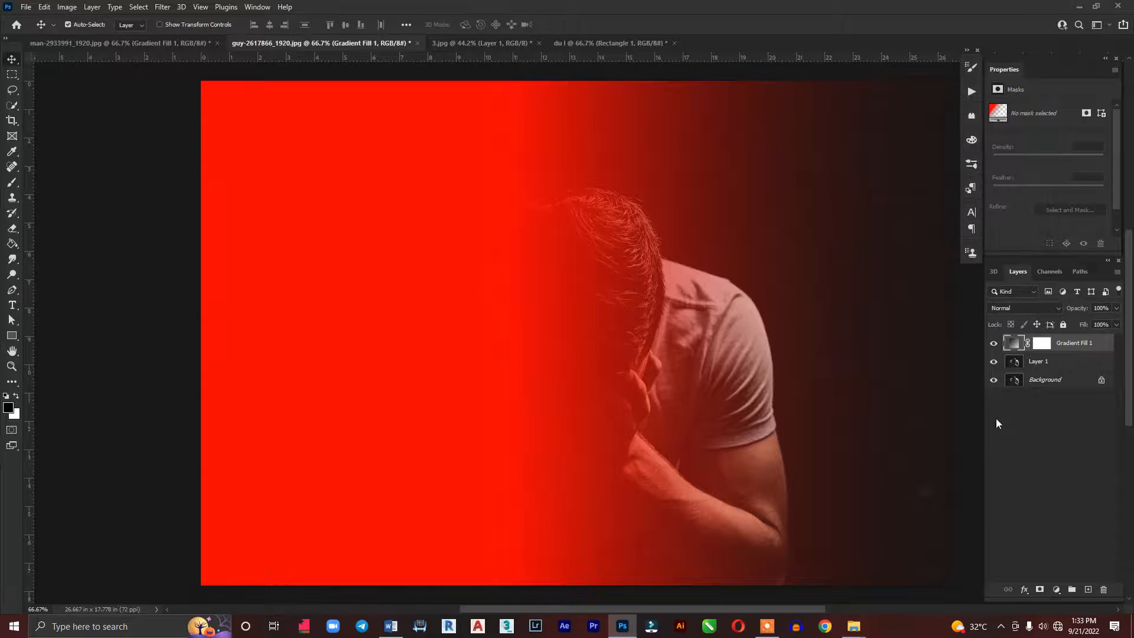
Add a second gradient fill layer fading from green (00ff18) to transparent above the red gradient
{"action": "left_click", "coordinate": [1054, 589]}
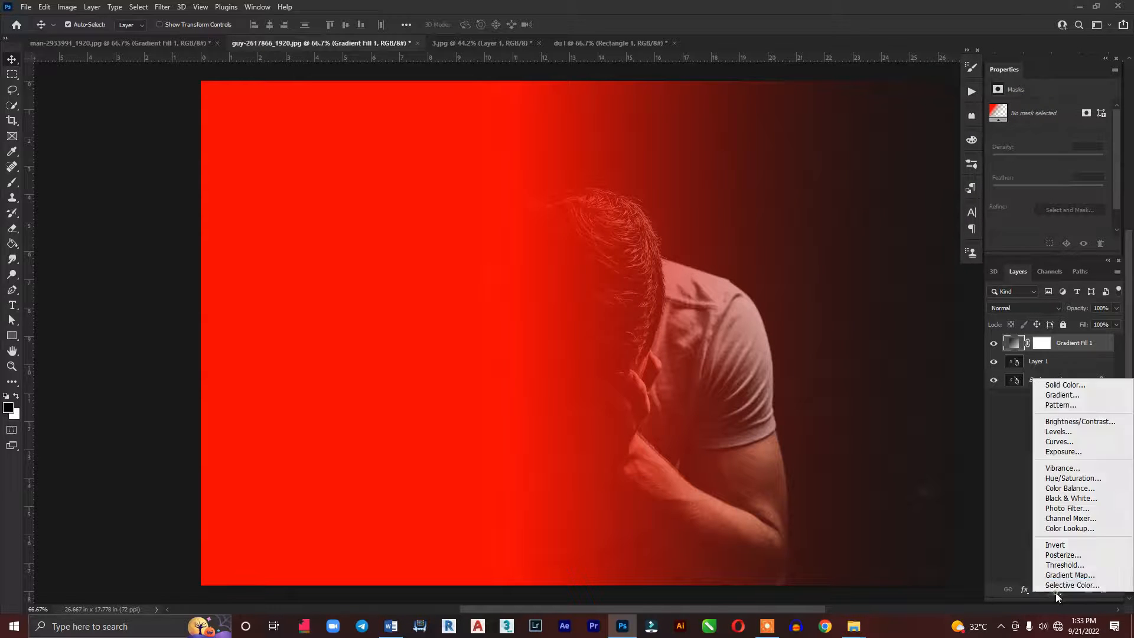
{"action": "left_click", "coordinate": [1069, 398]}
{"action": "left_click", "coordinate": [926, 101]}
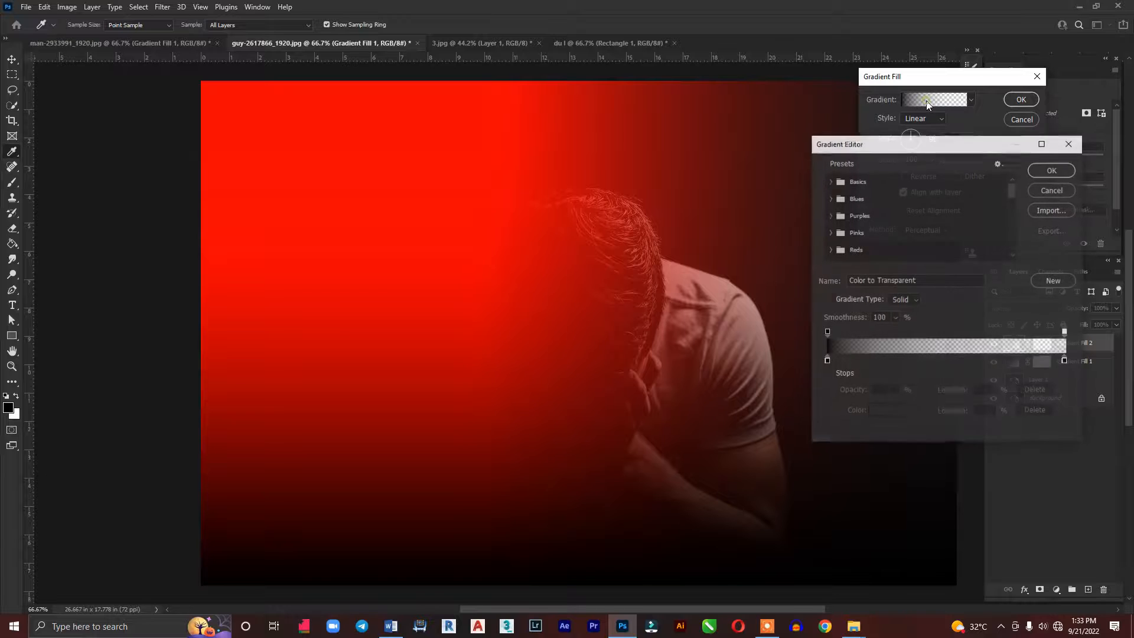
{"action": "left_click", "coordinate": [826, 362]}
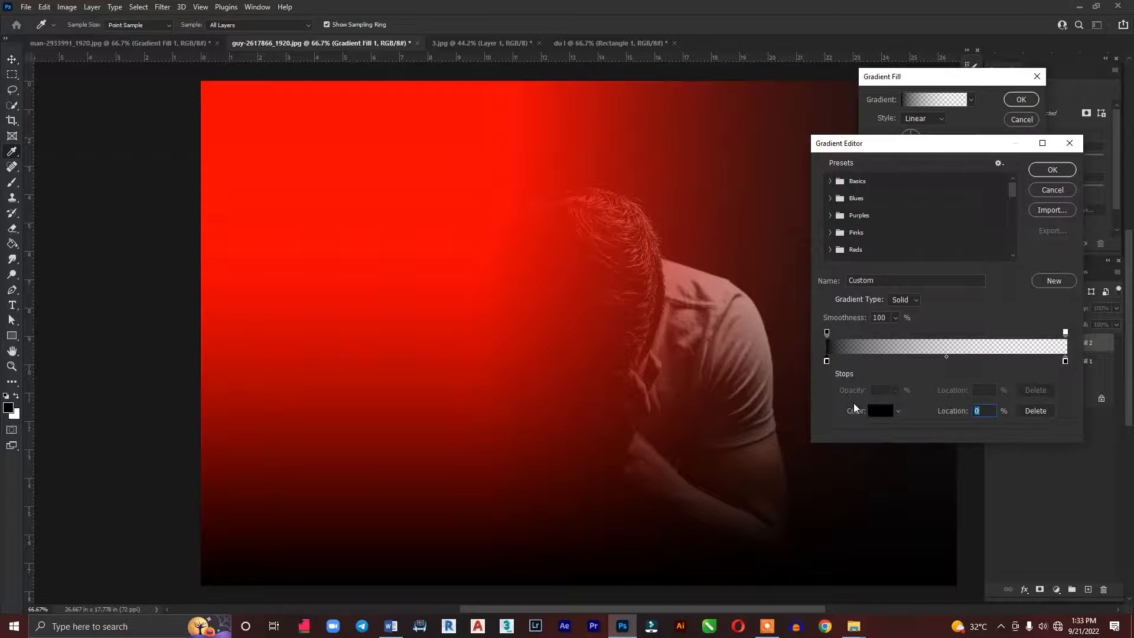
{"action": "left_click", "coordinate": [876, 412]}
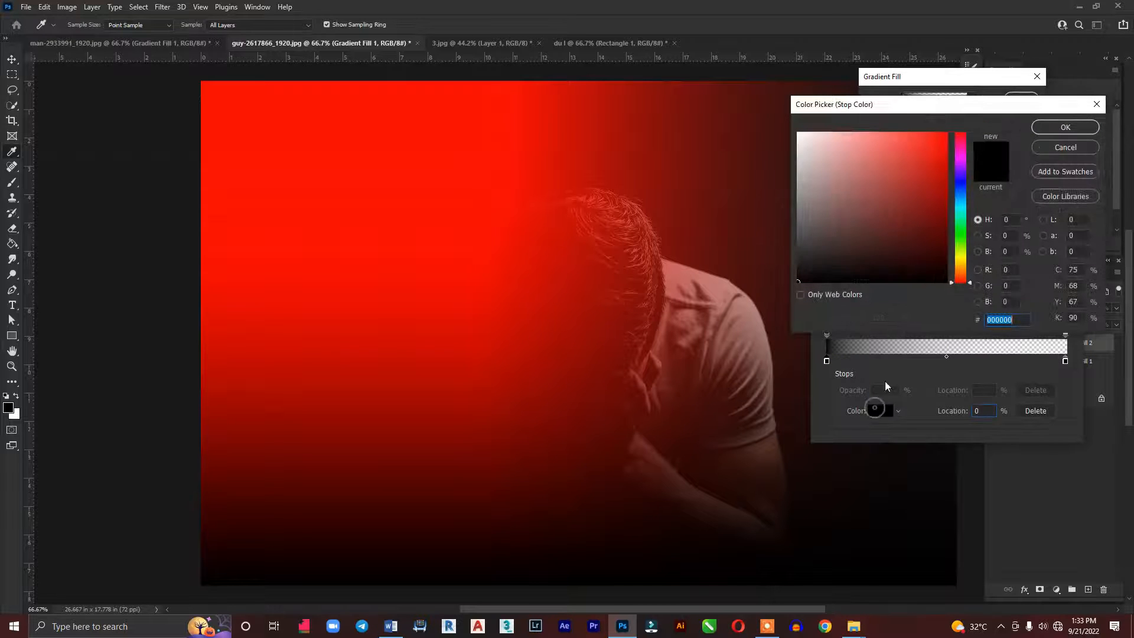
{"action": "left_click", "coordinate": [961, 233]}
{"action": "left_click", "coordinate": [946, 135]}
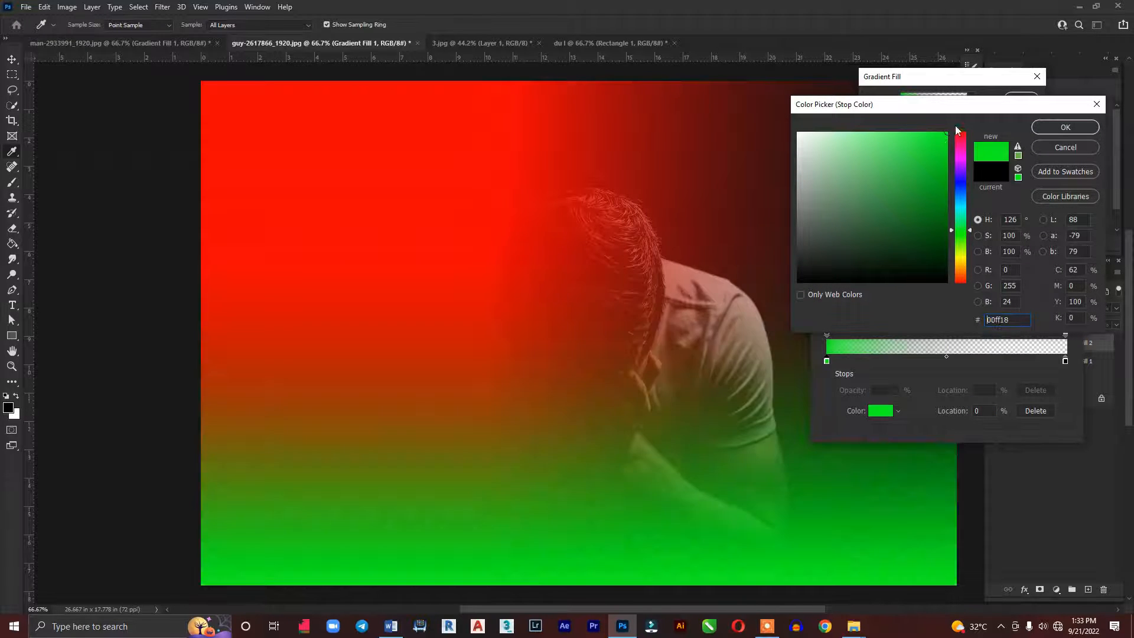
{"action": "left_click", "coordinate": [1088, 128]}
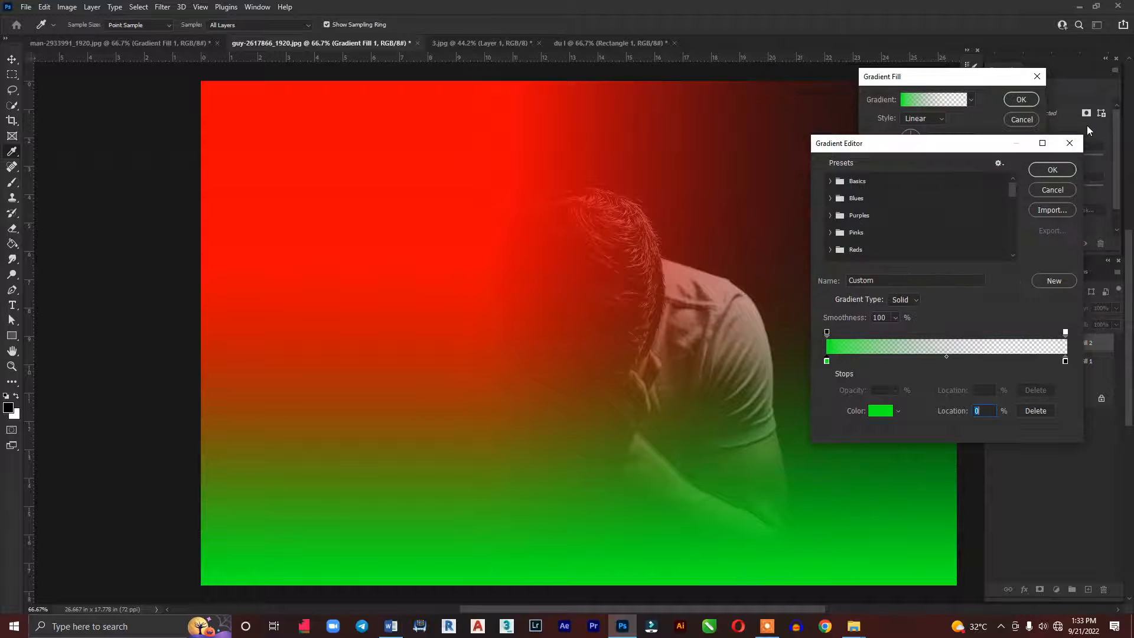
{"action": "left_click", "coordinate": [1046, 171]}
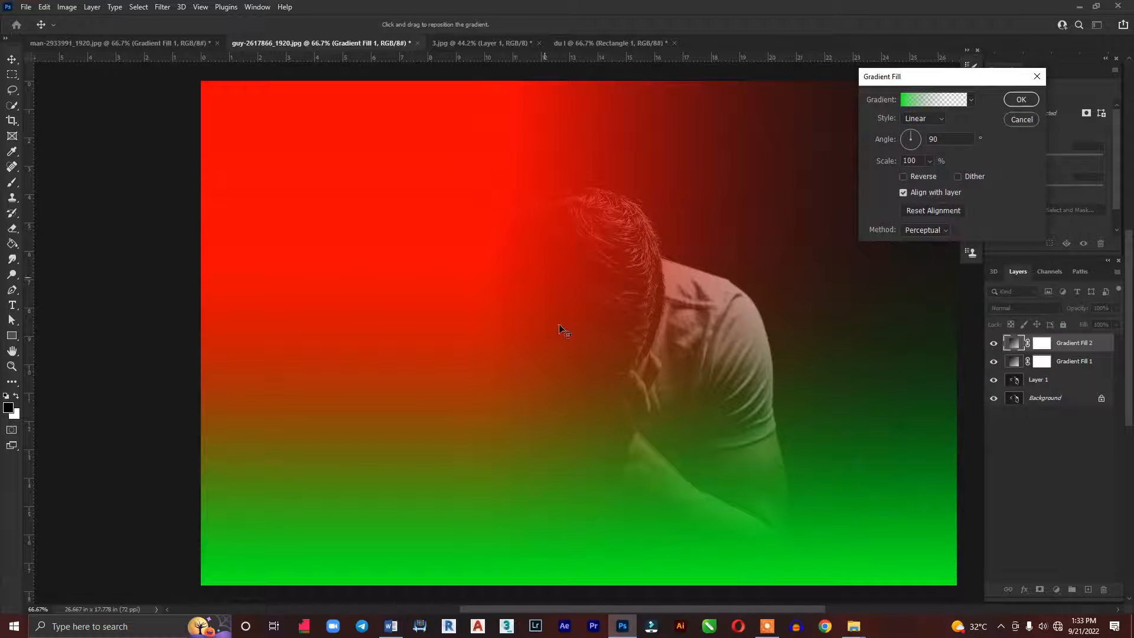
Set the green gradient's angle to 180° and shift it towards the image centre to cover the man's right-hand half
{"action": "left_click_drag", "start_coordinate": [961, 141], "coordinate": [902, 143]}
{"action": "type", "text": "180"}
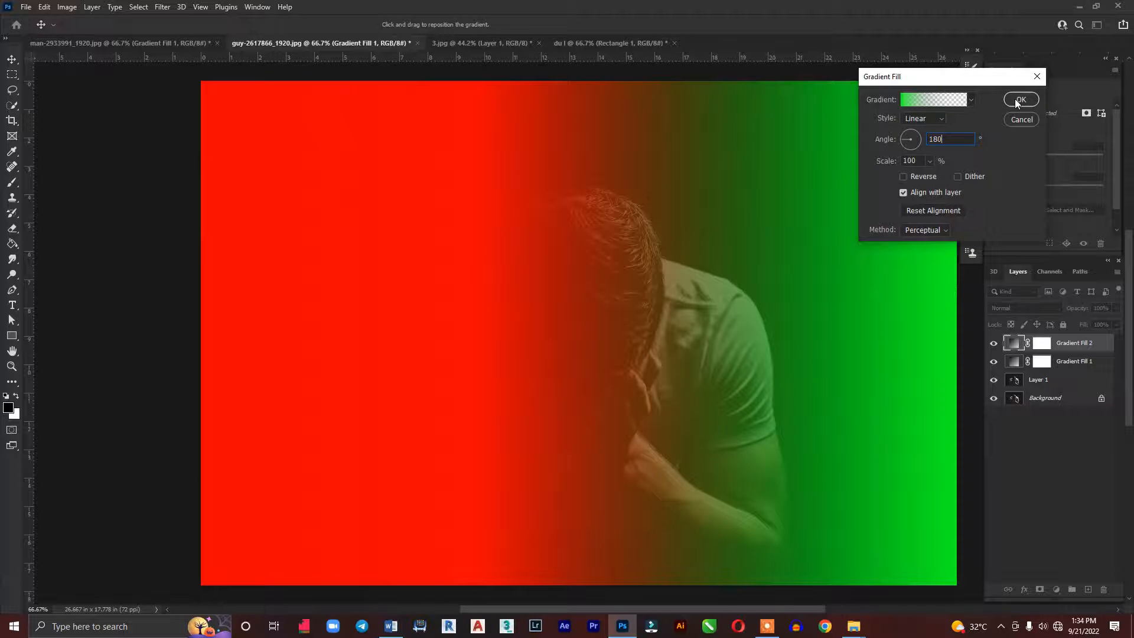
{"action": "left_click_drag", "start_coordinate": [922, 348], "coordinate": [658, 334]}
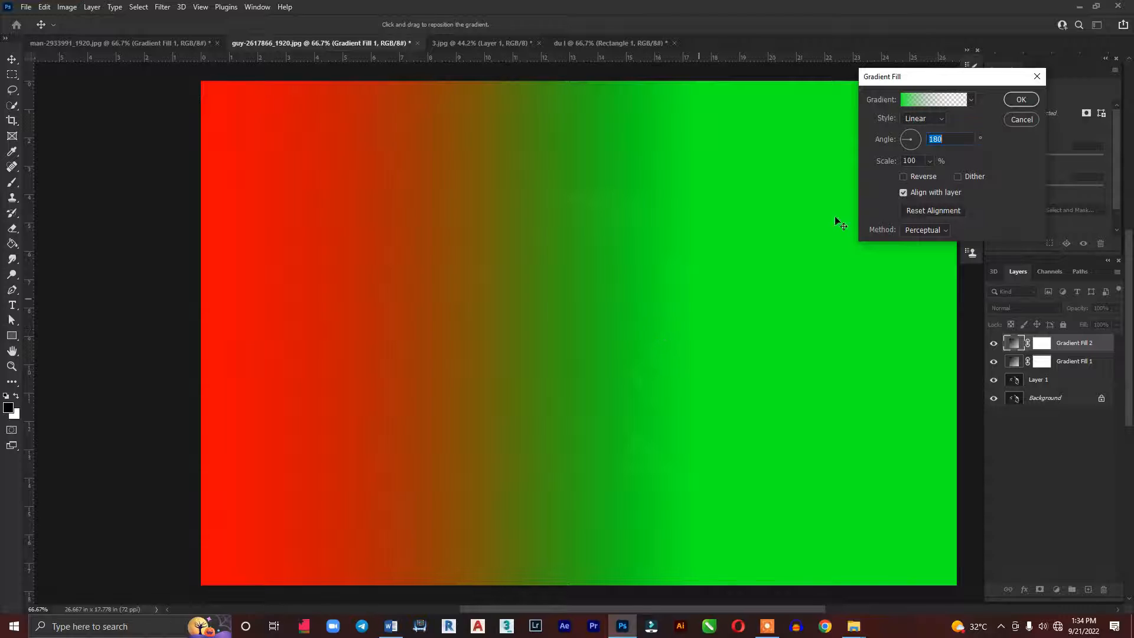
{"action": "left_click", "coordinate": [1013, 100]}
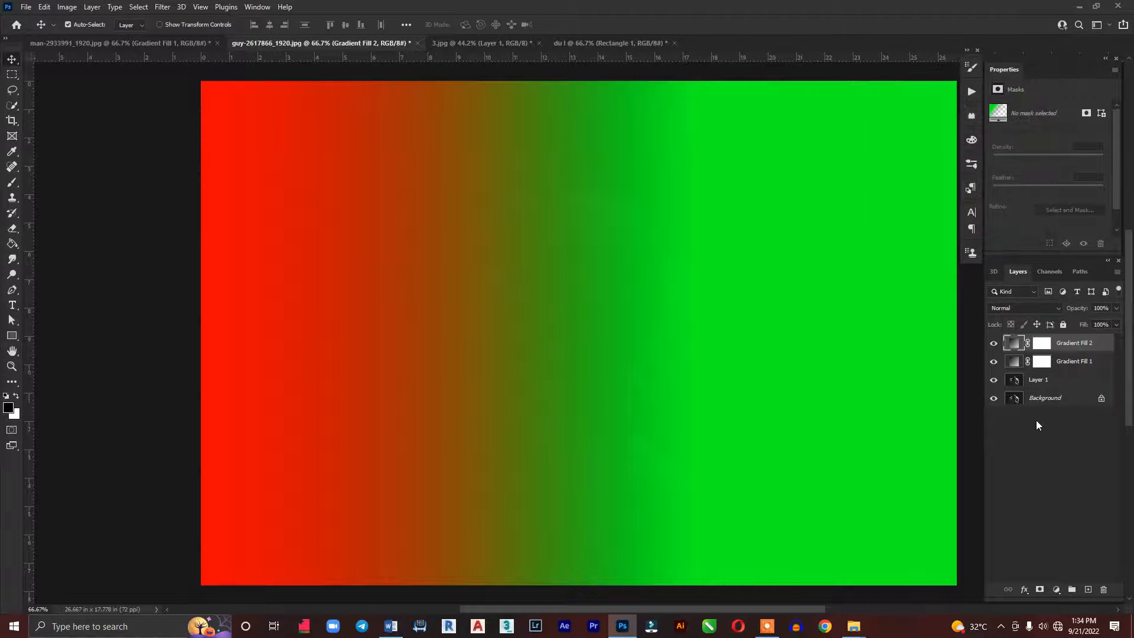
Set the blend mode of both gradient fill layers, Gradient Fill 1 and Gradient Fill 2, to Color
{"action": "left_click", "coordinate": [1073, 361], "text": "shift"}
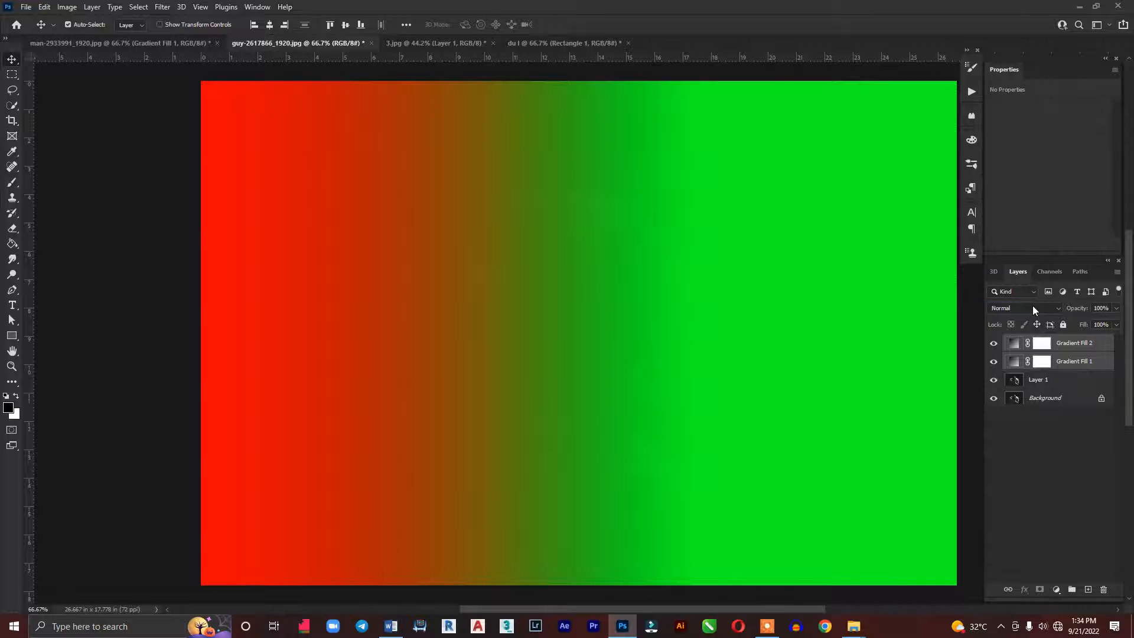
{"action": "left_click", "coordinate": [1032, 306]}
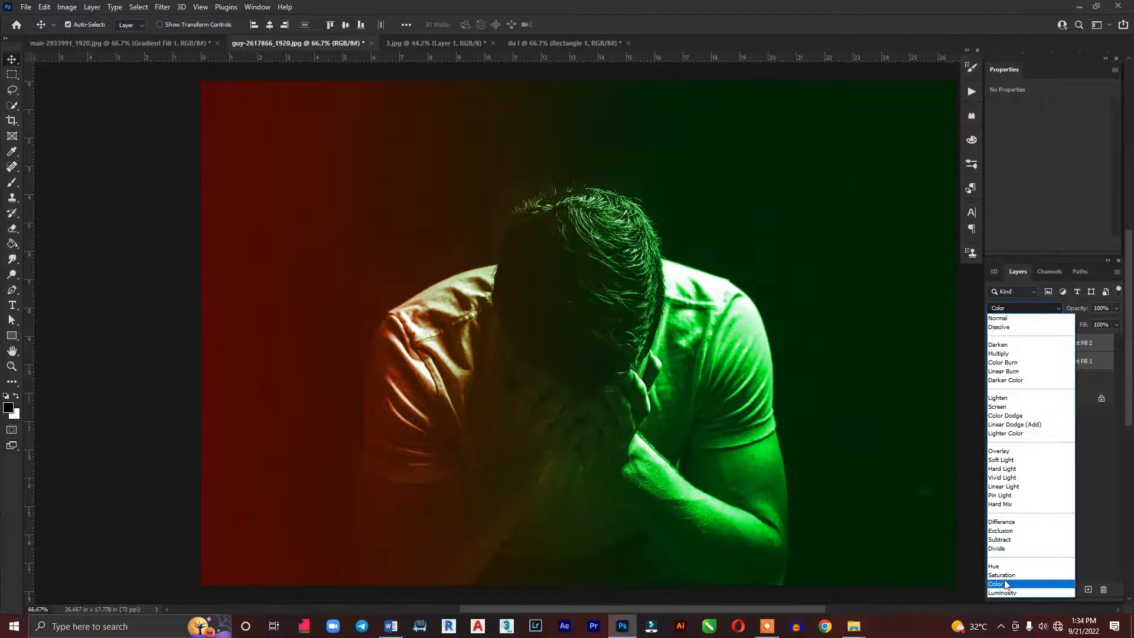
{"action": "left_click", "coordinate": [1004, 583]}
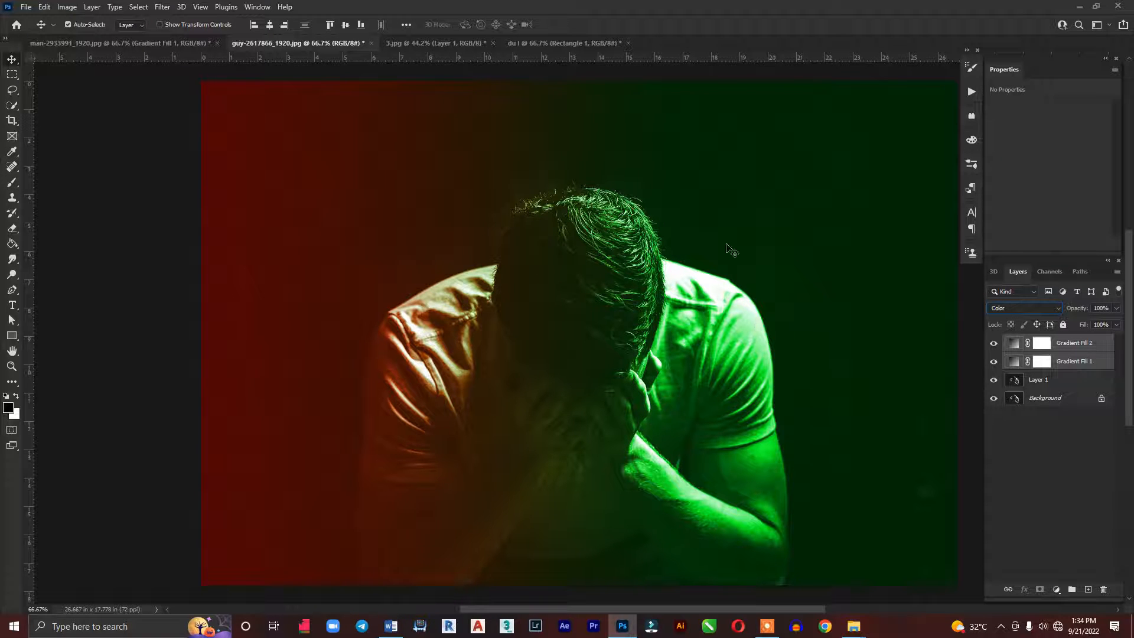
{"action": "left_click", "coordinate": [1067, 486]}
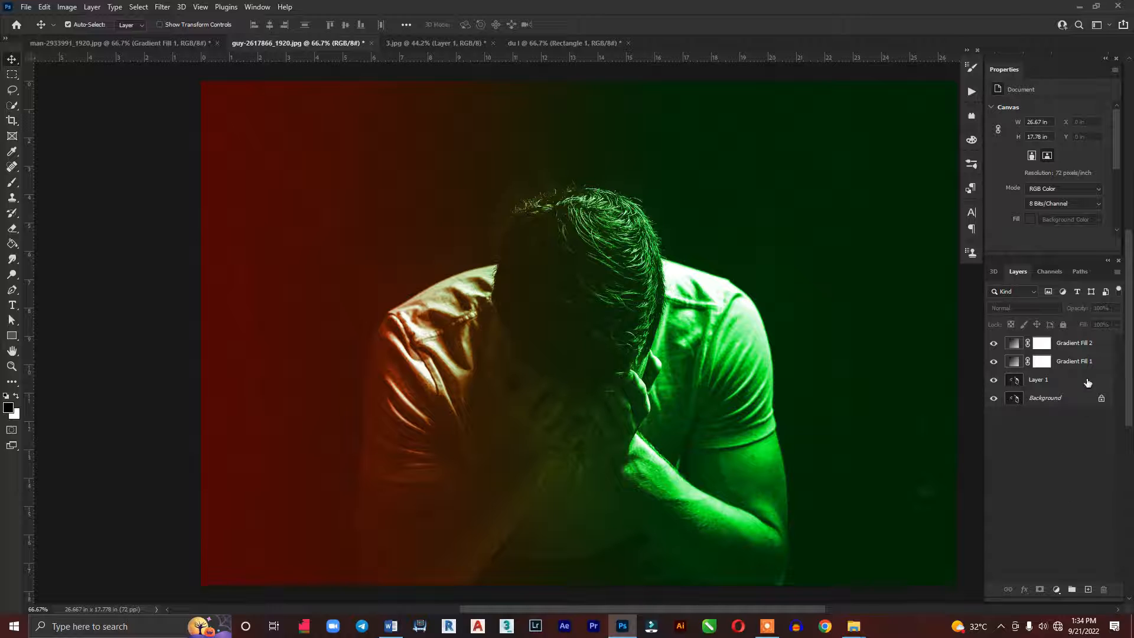
In Gradient Fill 2's Blend If options, split the Underlying Layer shadow slider to 37/71 and split the highlight slider inwards
{"action": "double_click", "coordinate": [1101, 344]}
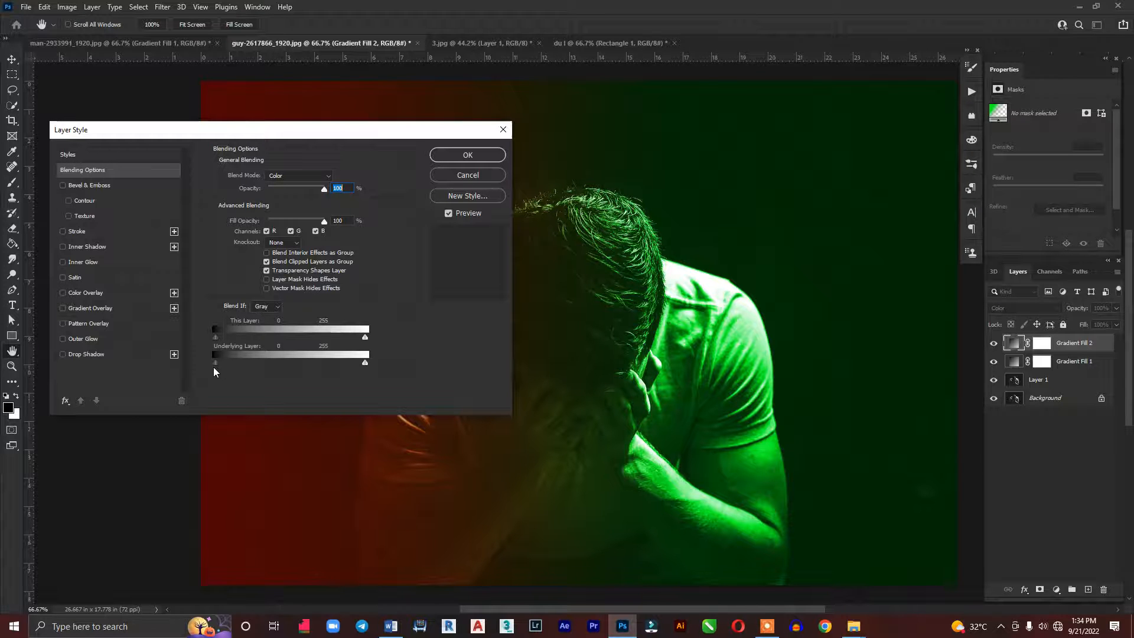
{"action": "left_click_drag", "start_coordinate": [214, 366], "coordinate": [236, 360]}
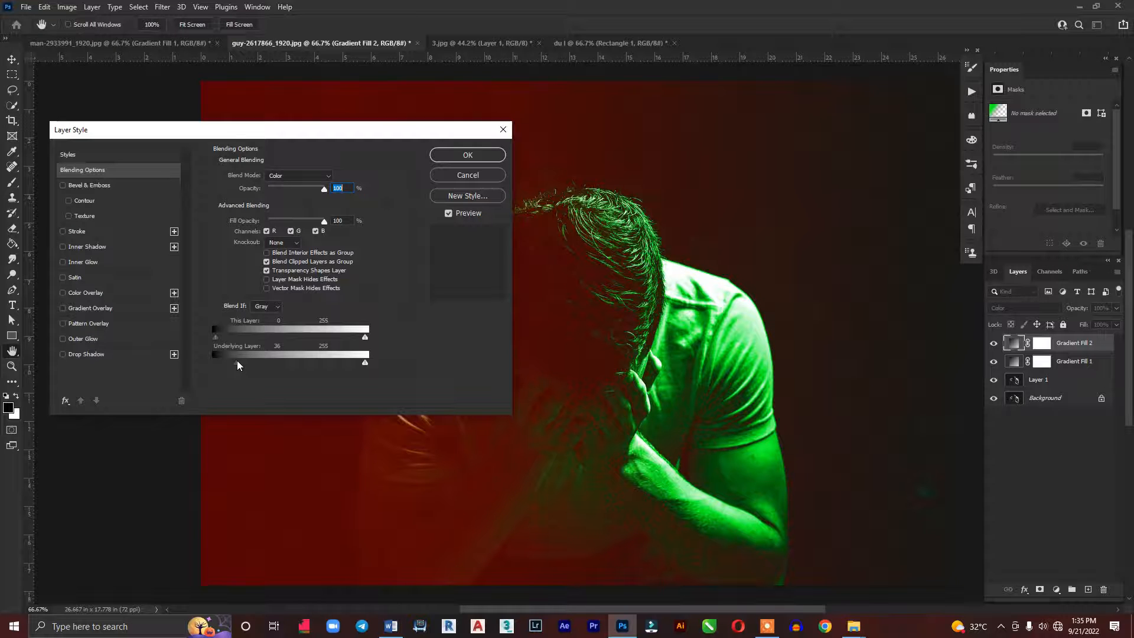
{"action": "left_click_drag", "start_coordinate": [237, 360], "coordinate": [238, 361]}
{"action": "key", "text": "alt"}
{"action": "left_click_drag", "start_coordinate": [239, 361], "coordinate": [257, 360]}
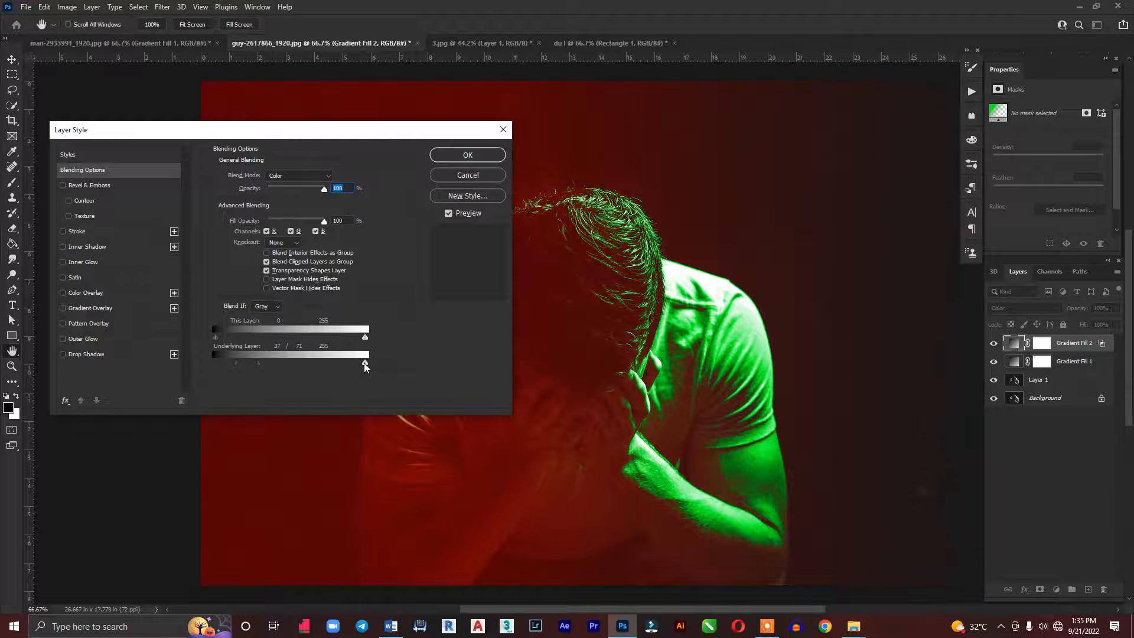
{"action": "key", "text": "alt"}
{"action": "left_click_drag", "start_coordinate": [365, 362], "coordinate": [328, 368]}
{"action": "left_click", "coordinate": [475, 156]}
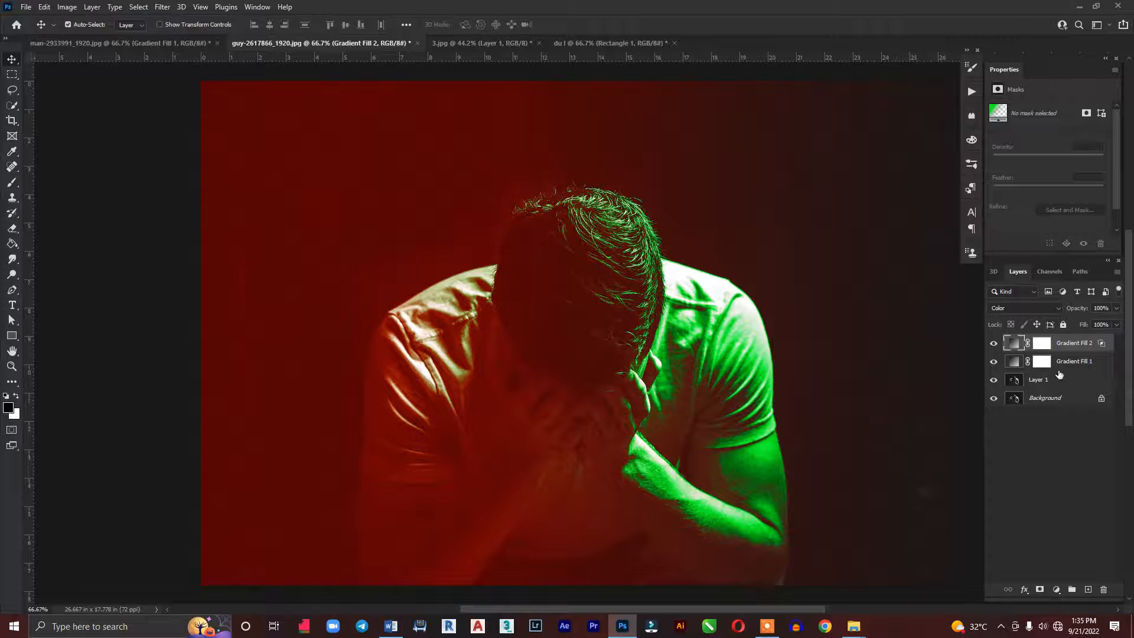
In Gradient Fill 1's Blend If options, split the Underlying Layer shadow slider to 28/73 and the highlight slider to 227/255
{"action": "double_click", "coordinate": [1103, 366]}
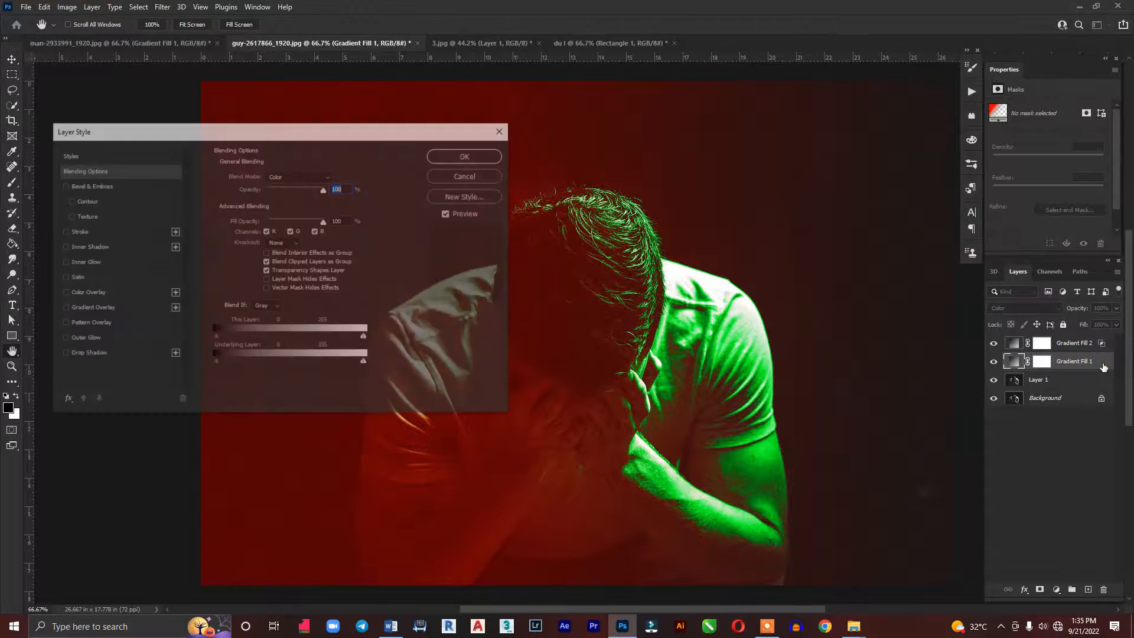
{"action": "left_click", "coordinate": [215, 363]}
{"action": "left_click_drag", "start_coordinate": [225, 360], "coordinate": [228, 361]}
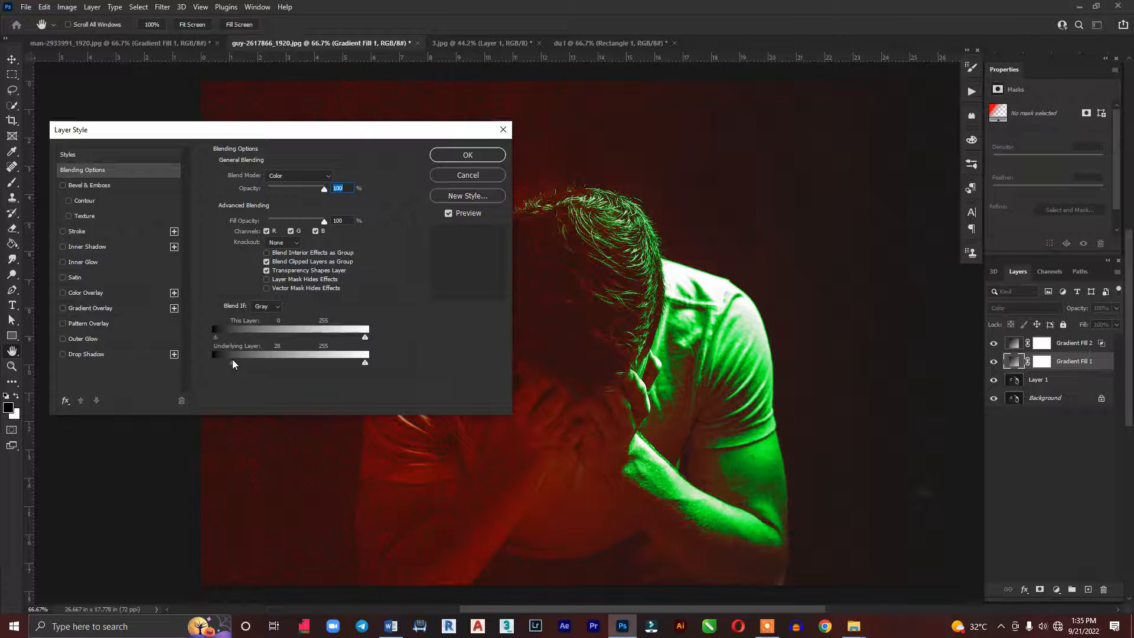
{"action": "key", "text": "alt"}
{"action": "left_click_drag", "start_coordinate": [233, 363], "coordinate": [258, 364]}
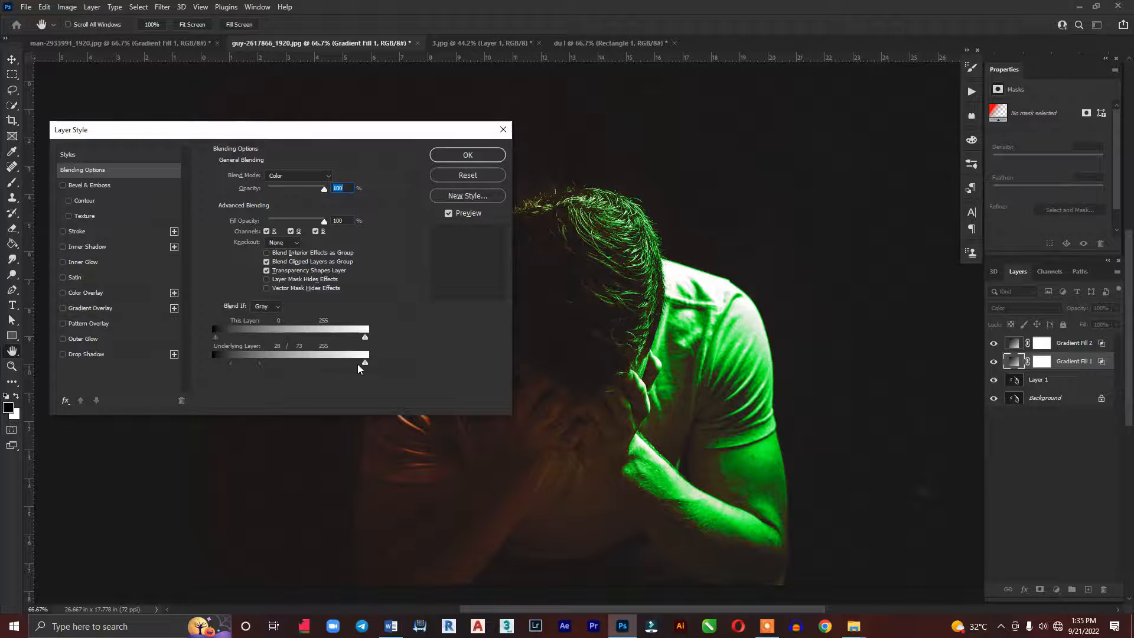
{"action": "left_click_drag", "start_coordinate": [365, 364], "coordinate": [349, 364]}
{"action": "left_click", "coordinate": [470, 155]}
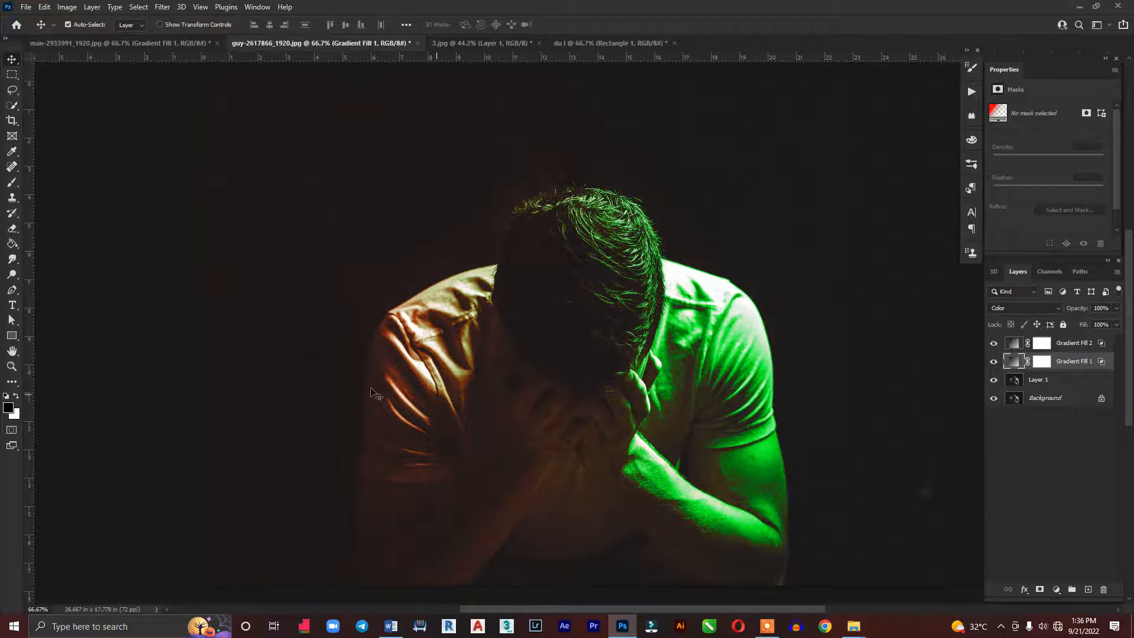
Readjust Gradient Fill 1's Underlying Layer shadow split to 38/45 in its blending options
{"action": "double_click", "coordinate": [1099, 363]}
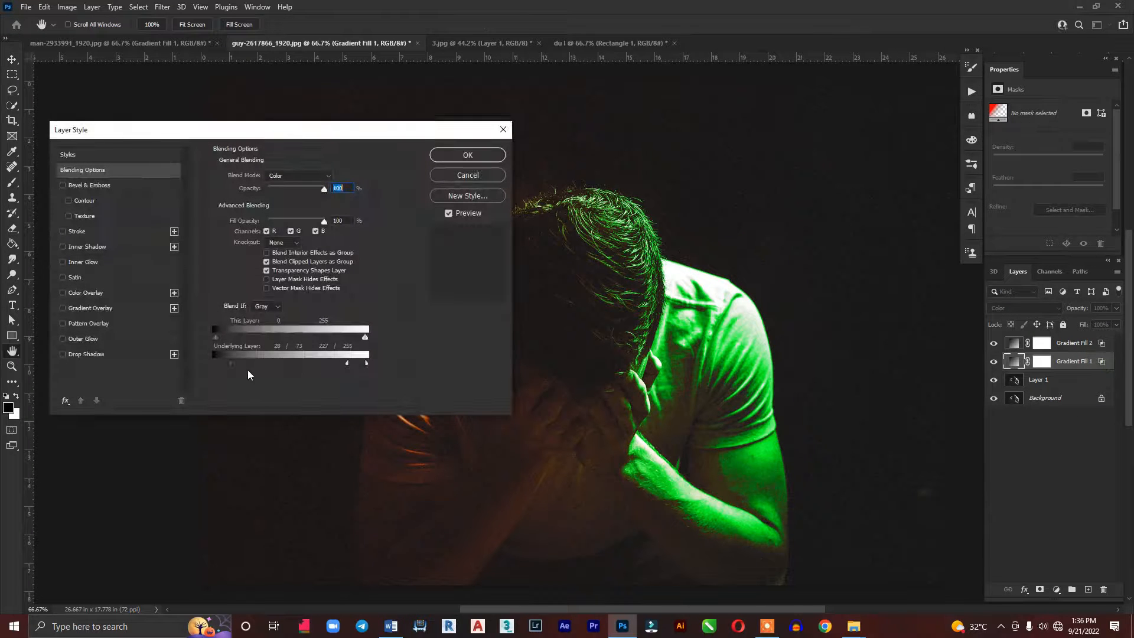
{"action": "mouse_move", "coordinate": [232, 364]}
{"action": "left_mouse_down"}
{"action": "mouse_move", "coordinate": [208, 364]}
{"action": "mouse_move", "coordinate": [241, 365]}
{"action": "left_mouse_up"}
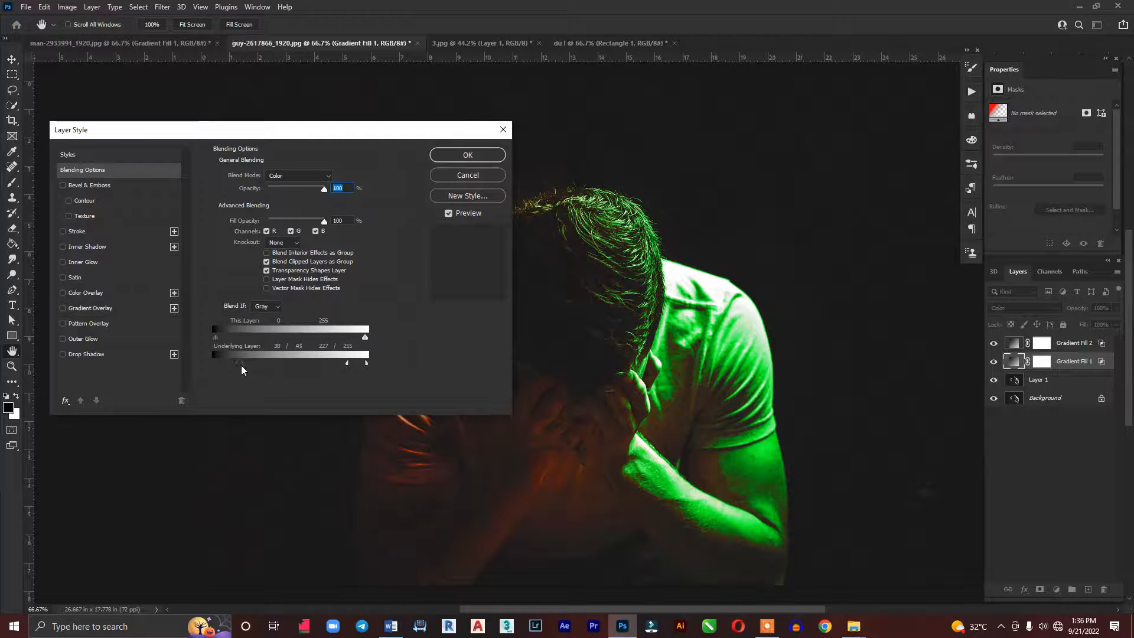
{"action": "left_click", "coordinate": [481, 158]}
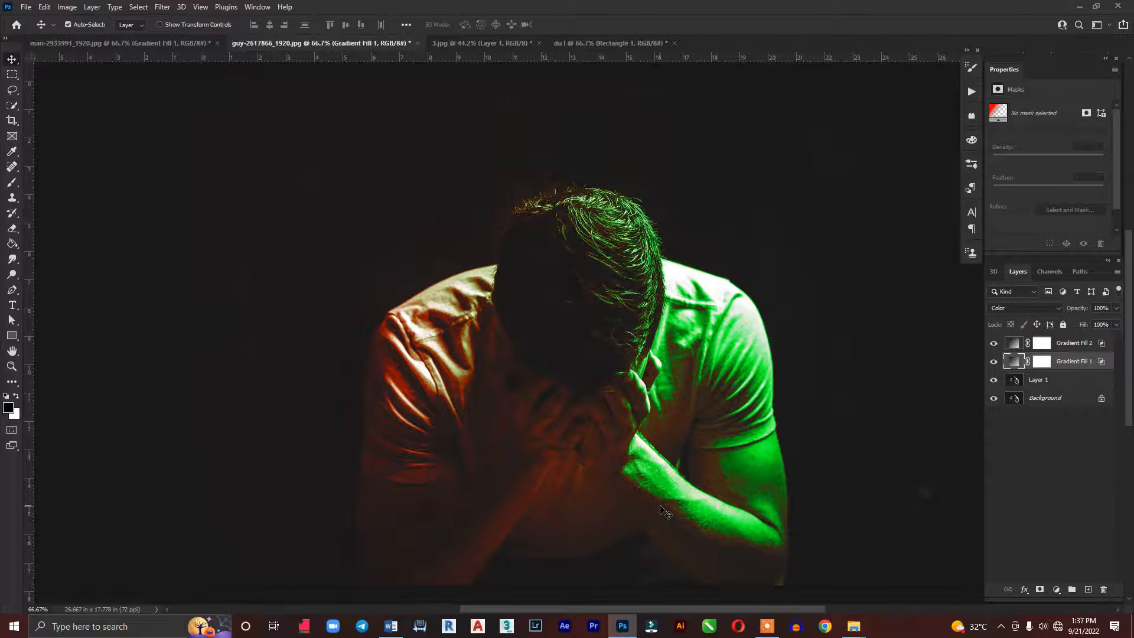
In 3.jpg, duplicate the background layer and add a gradient fill layer above the copy
{"action": "left_click", "coordinate": [520, 42]}
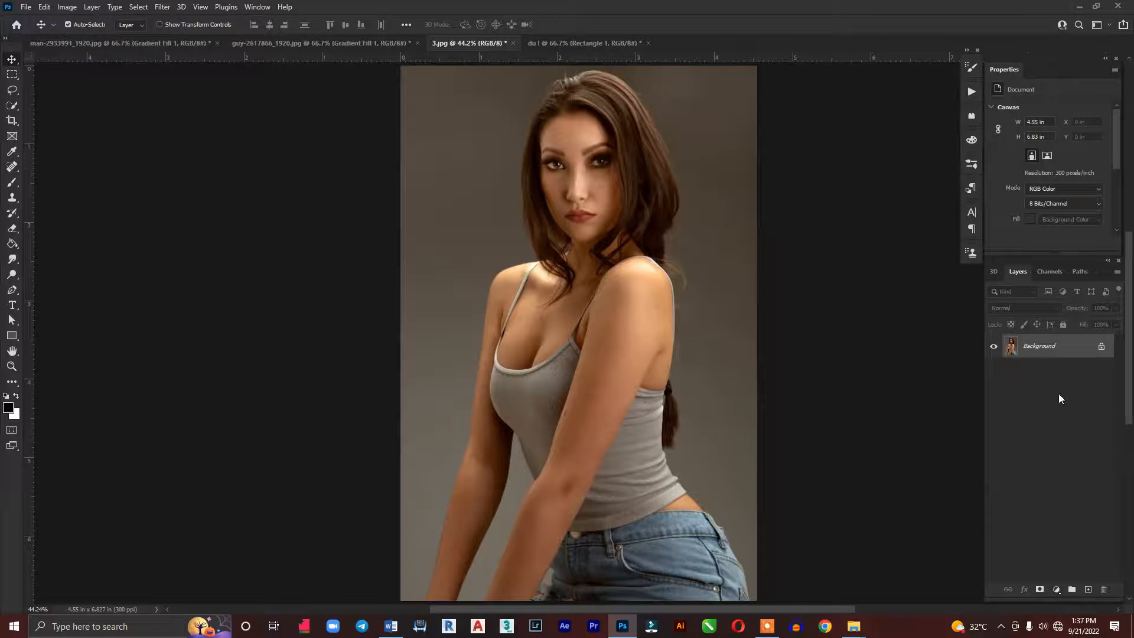
{"action": "key", "text": "ctrl+j"}
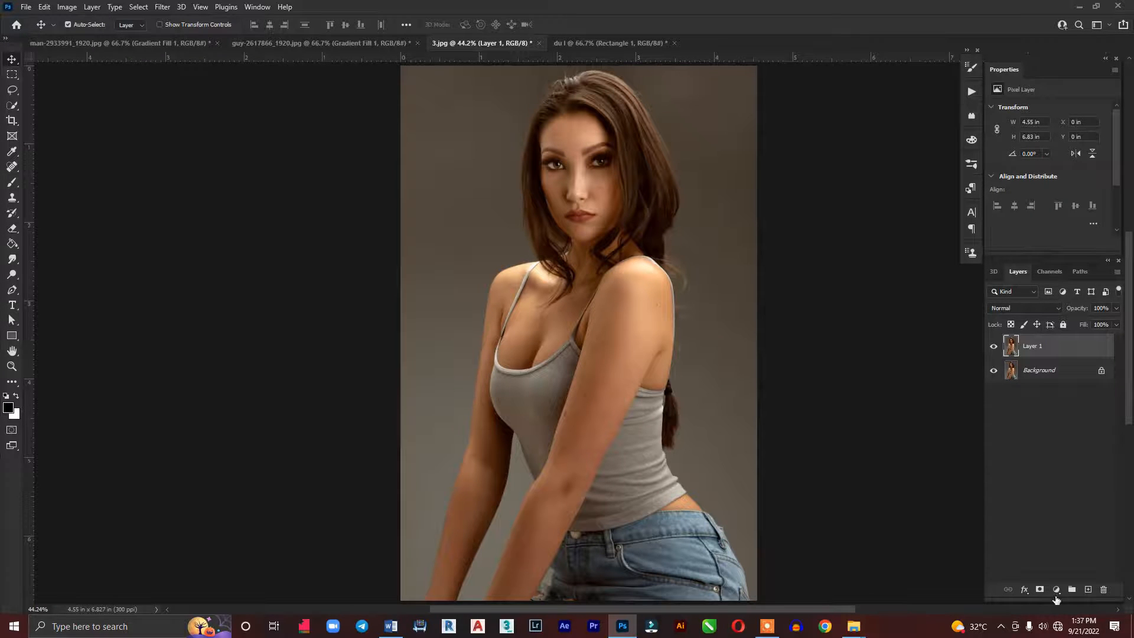
{"action": "left_click", "coordinate": [1056, 590]}
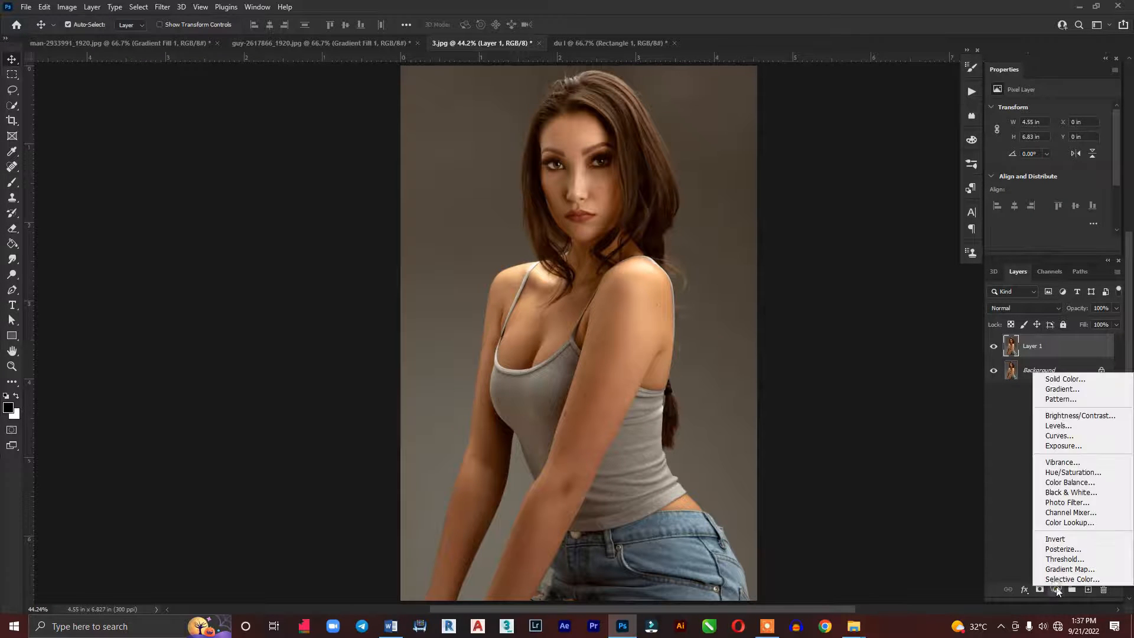
{"action": "left_click", "coordinate": [1057, 390]}
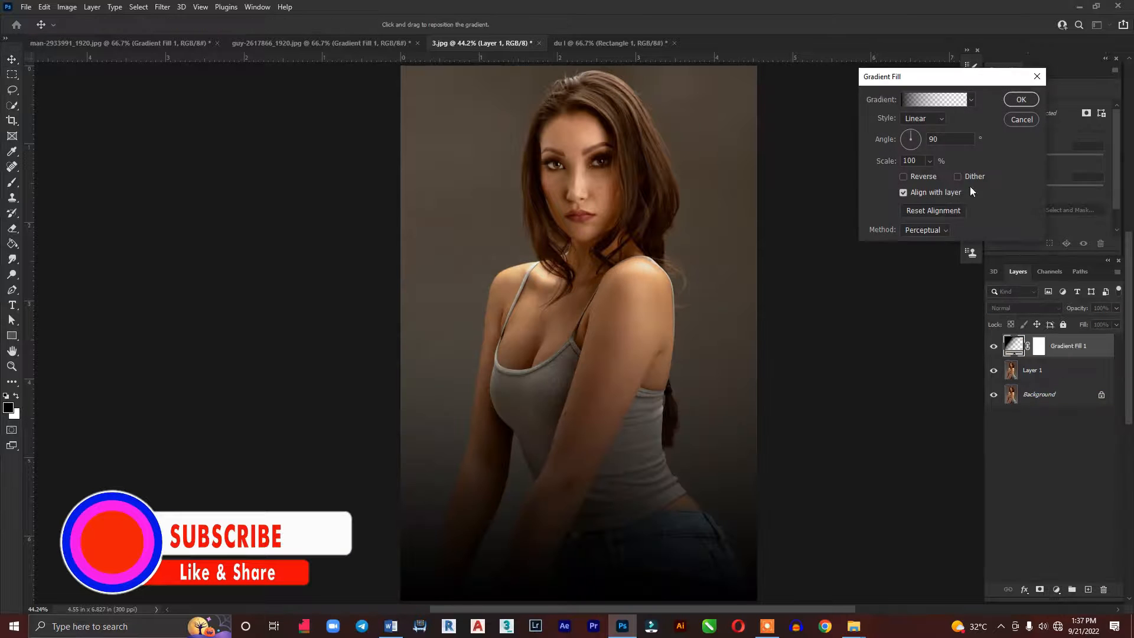
Change the gradient's starting colour stop to green (00ff48) so that it fades from green to transparent
{"action": "left_click", "coordinate": [933, 101]}
{"action": "left_click", "coordinate": [826, 361]}
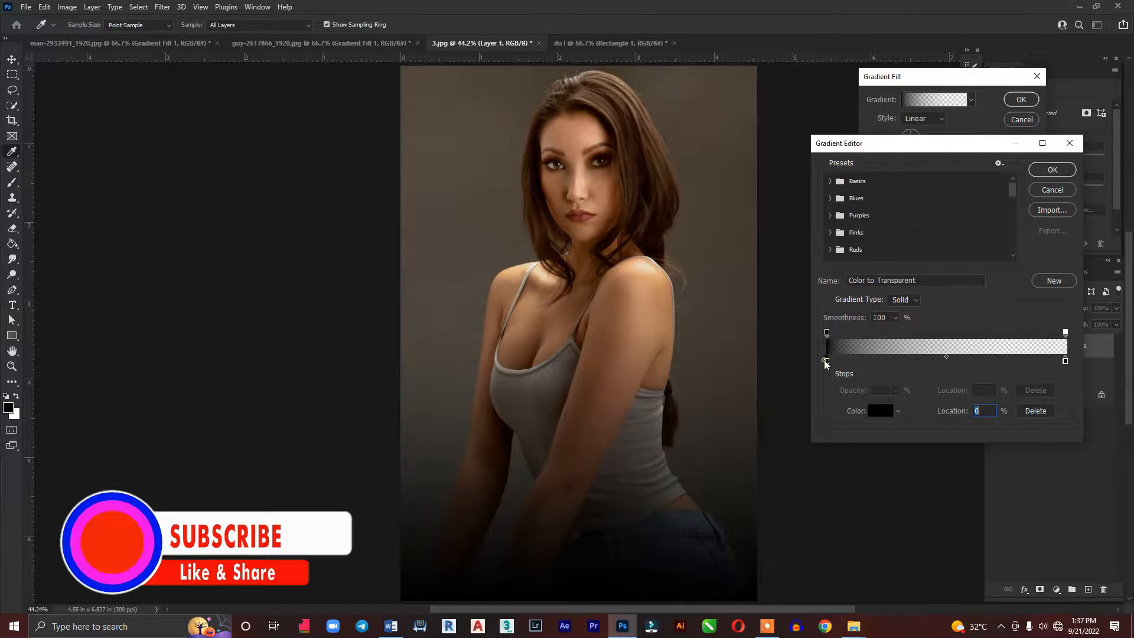
{"action": "left_click", "coordinate": [886, 413]}
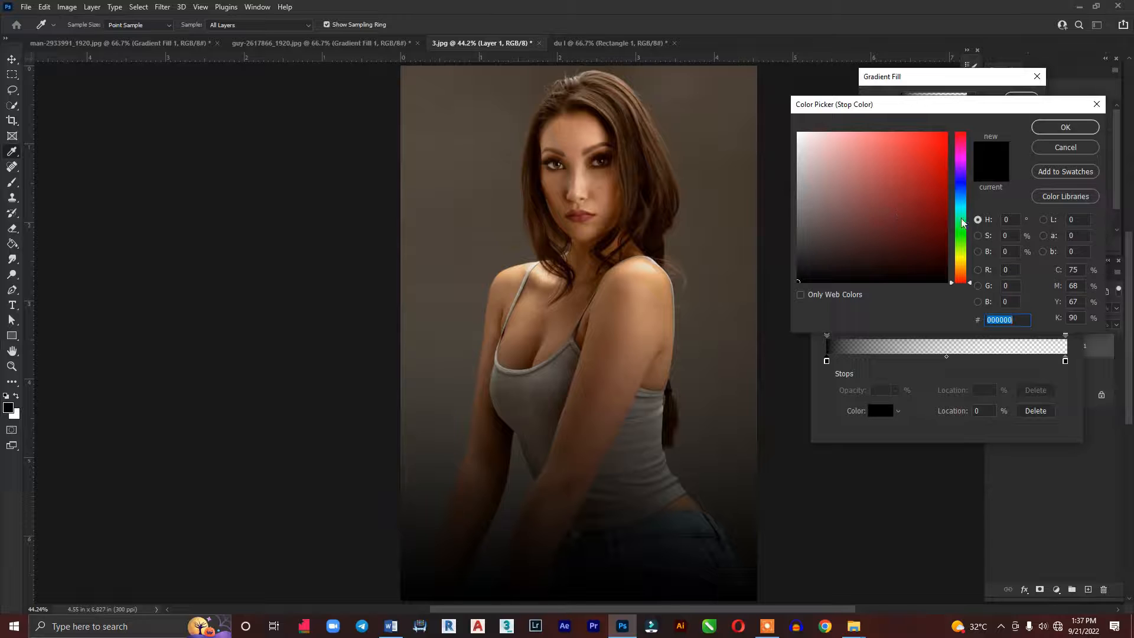
{"action": "type", "text": "00ff48"}
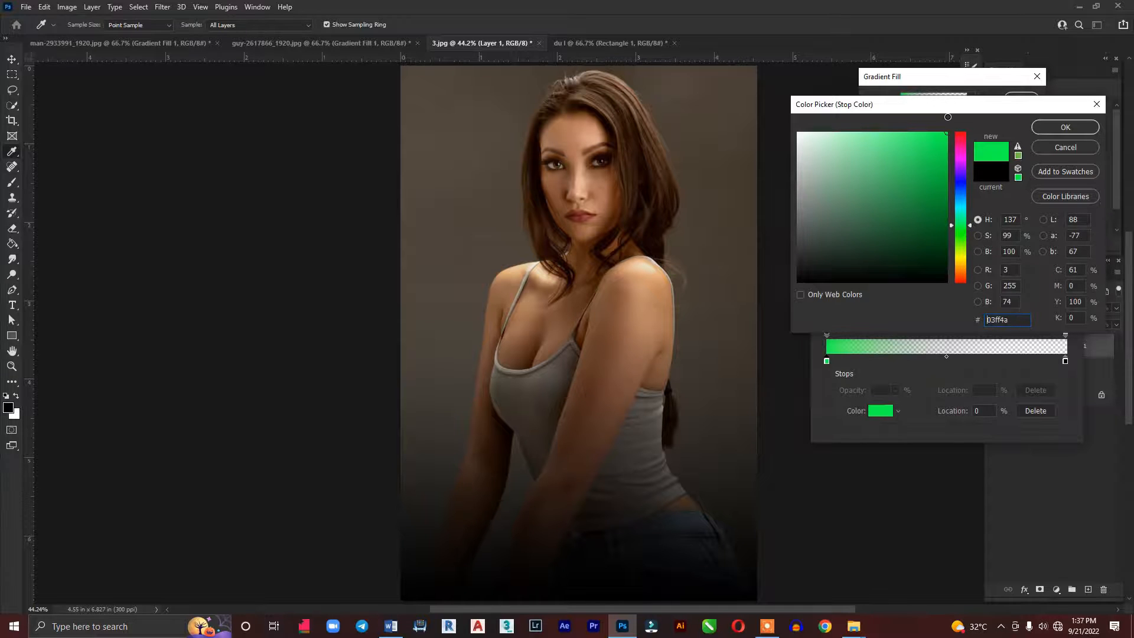
{"action": "left_click", "coordinate": [1066, 127]}
{"action": "left_click", "coordinate": [1061, 169]}
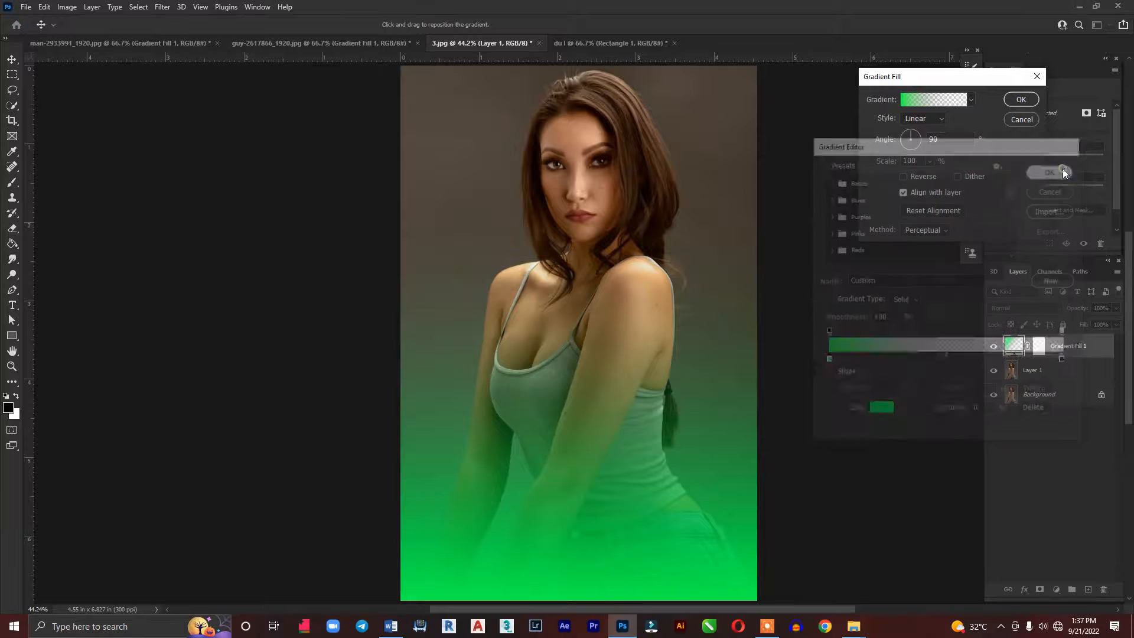
Set the green gradient's angle to 360° and reposition it so the green extends from the photo's left edge to about its centre
{"action": "double_click", "coordinate": [946, 140]}
{"action": "type", "text": "360"}
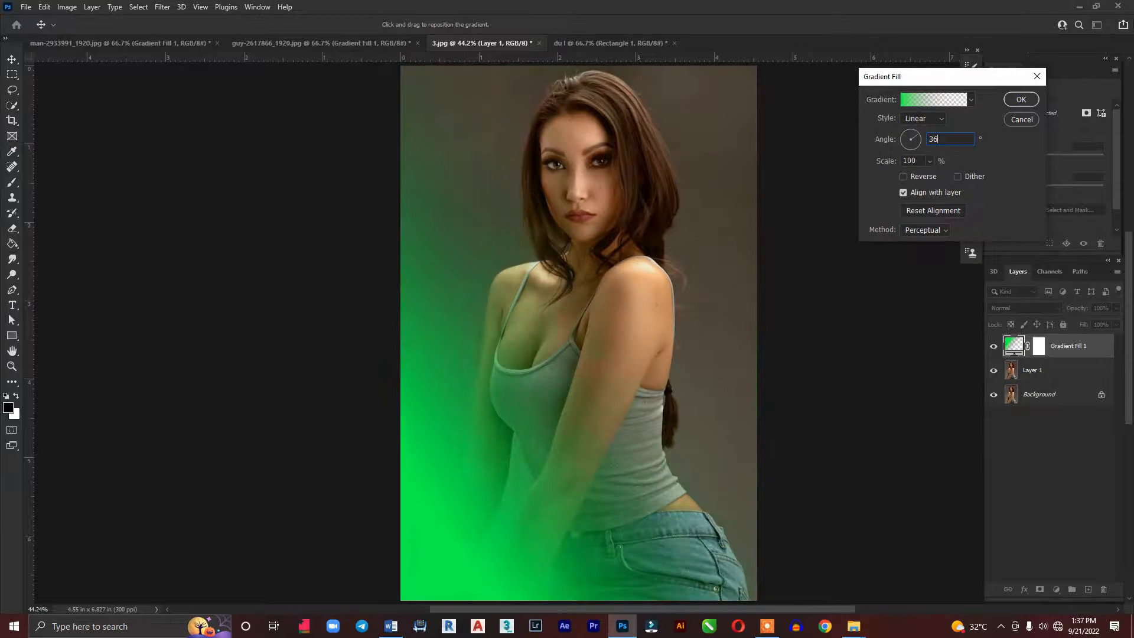
{"action": "key", "text": "Return"}
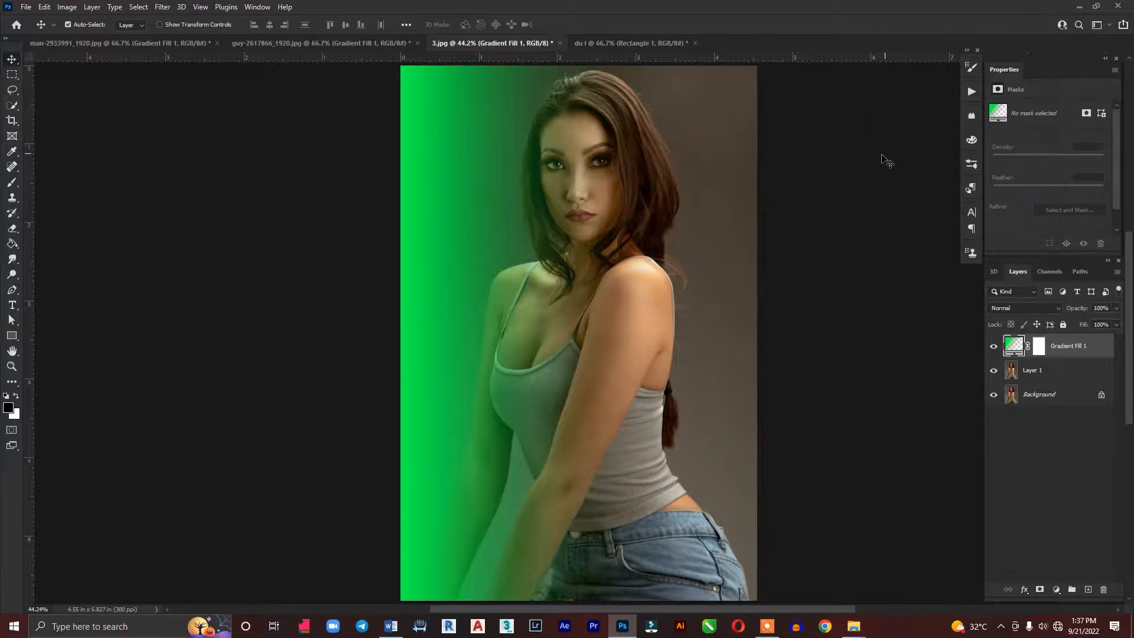
{"action": "double_click", "coordinate": [1019, 350]}
{"action": "left_click_drag", "start_coordinate": [447, 270], "coordinate": [615, 275]}
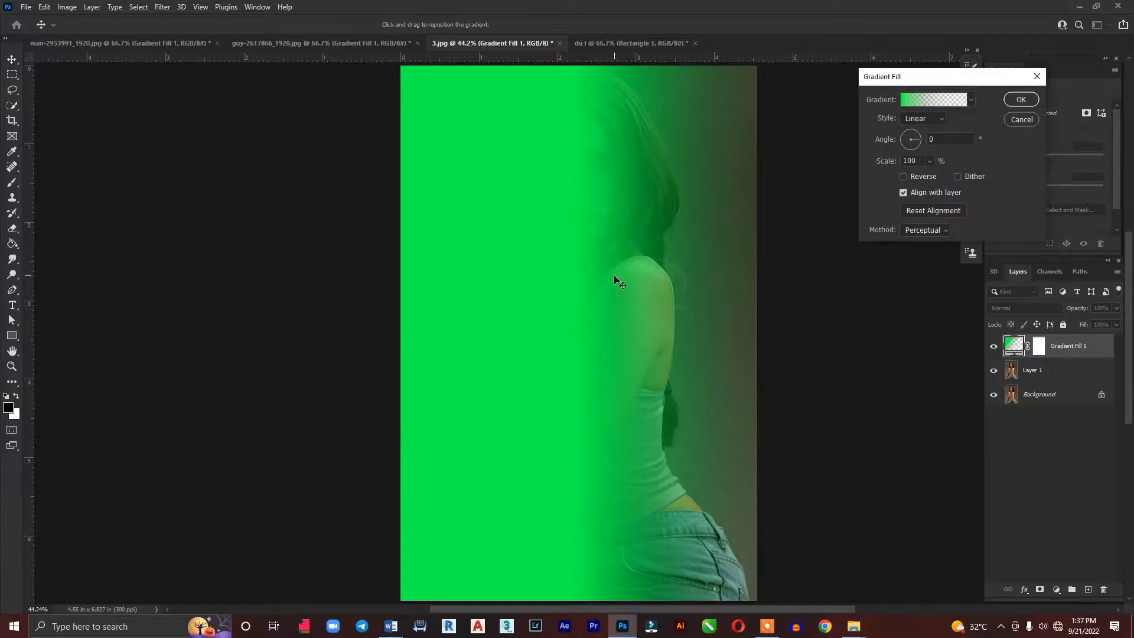
{"action": "left_click", "coordinate": [1022, 100]}
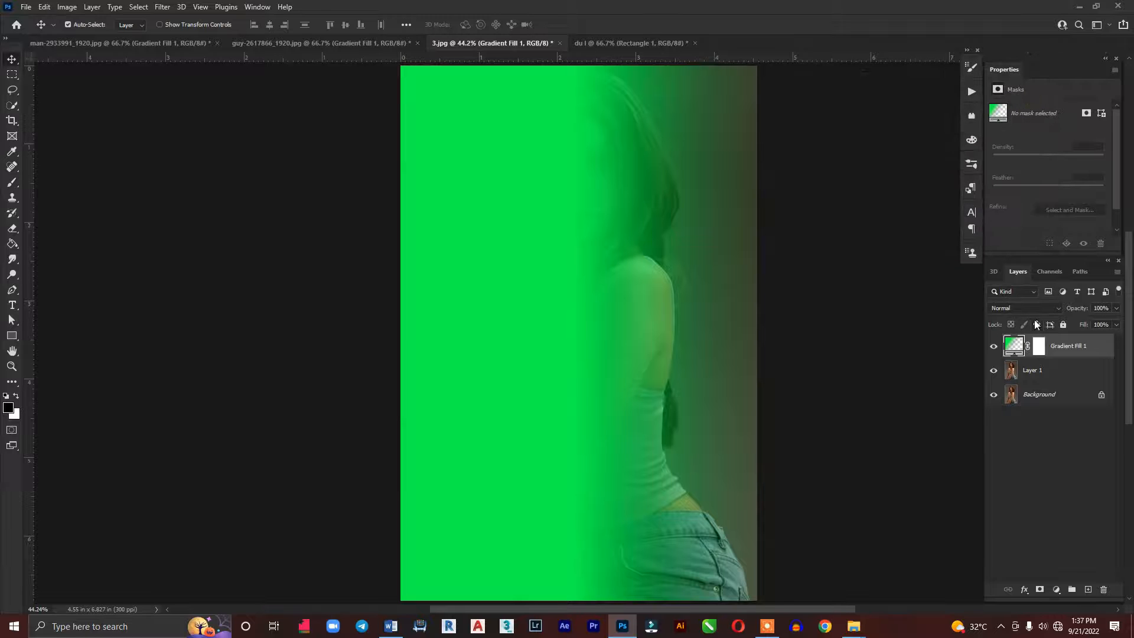
Add a second gradient fill layer above the green one, with red (ff0000) fading to transparent
{"action": "left_click", "coordinate": [1057, 591]}
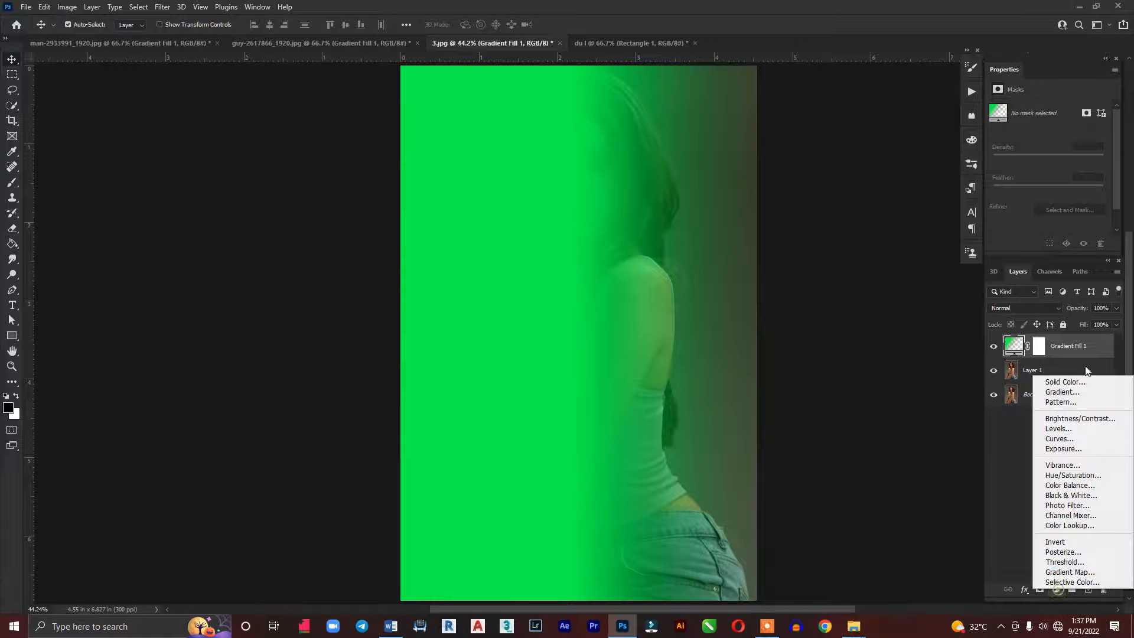
{"action": "left_click", "coordinate": [1061, 393]}
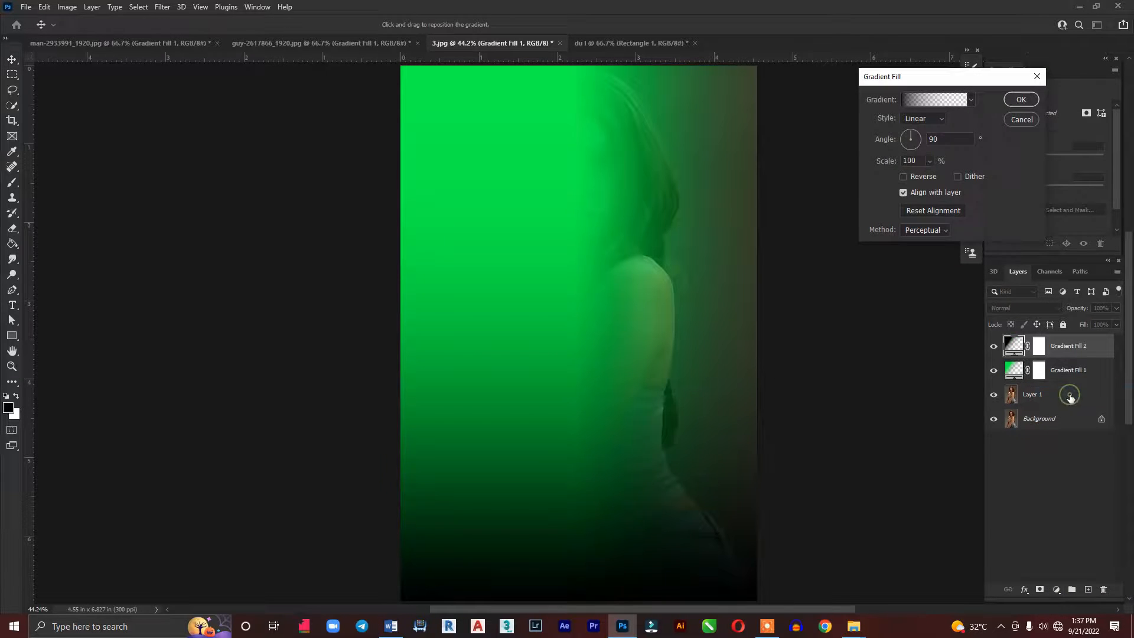
{"action": "left_click", "coordinate": [935, 99]}
{"action": "left_click", "coordinate": [827, 360]}
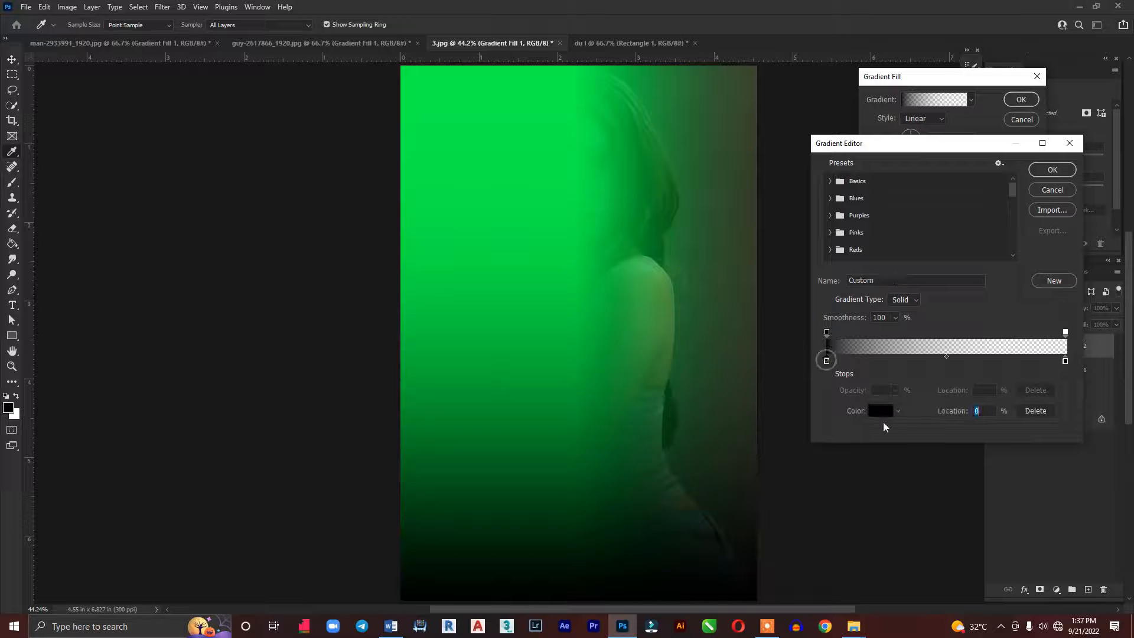
{"action": "left_click", "coordinate": [880, 412]}
{"action": "left_click", "coordinate": [946, 133]}
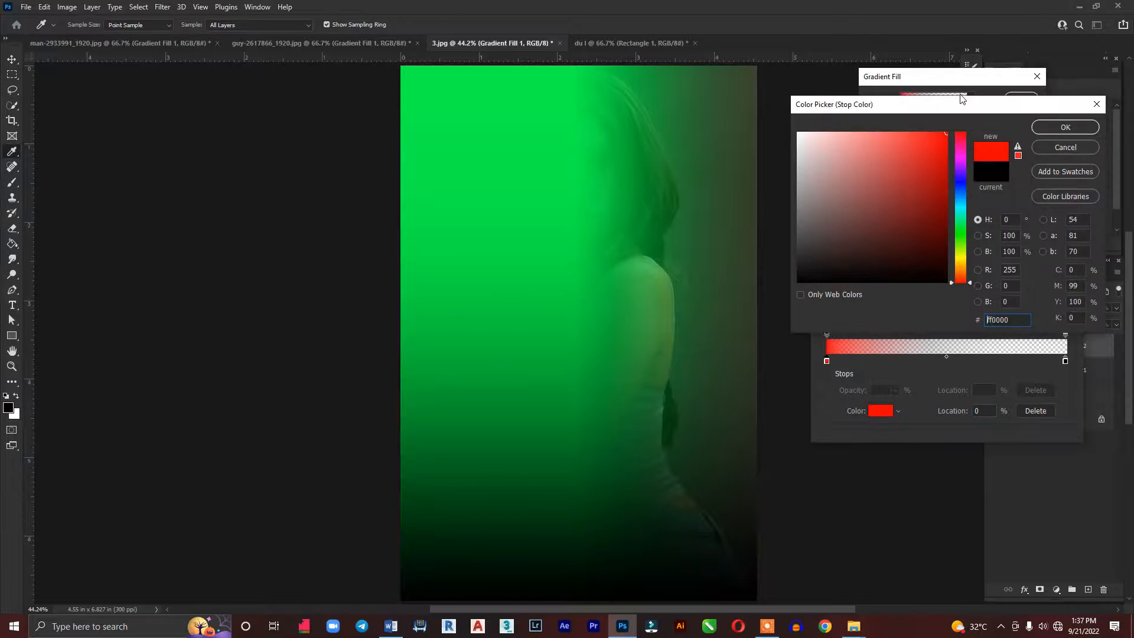
{"action": "left_click", "coordinate": [1090, 129]}
{"action": "left_click", "coordinate": [1057, 167]}
Set the red gradient's angle to 180° and reposition it so the red extends from the photo's right edge to about its centre
{"action": "left_click", "coordinate": [936, 141]}
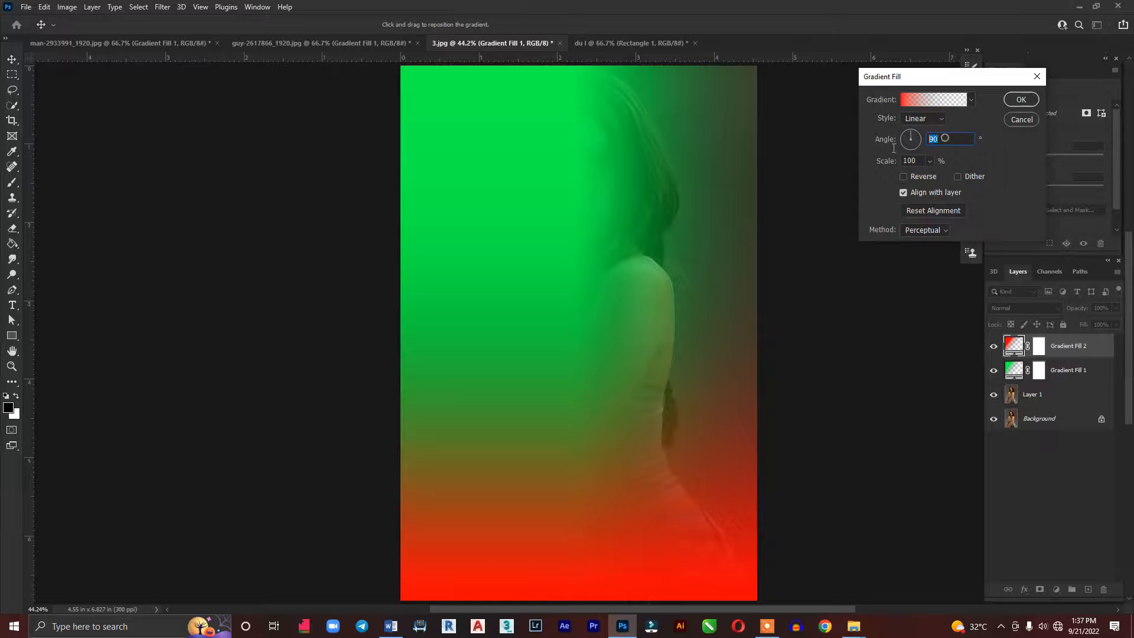
{"action": "type", "text": "1"}
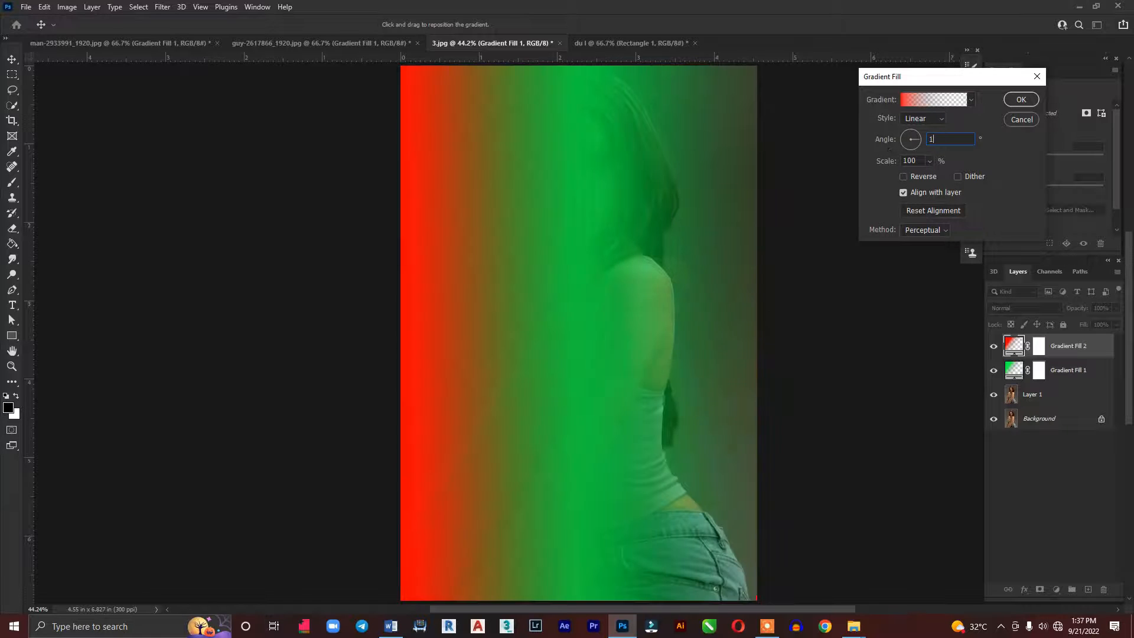
{"action": "type", "text": "80"}
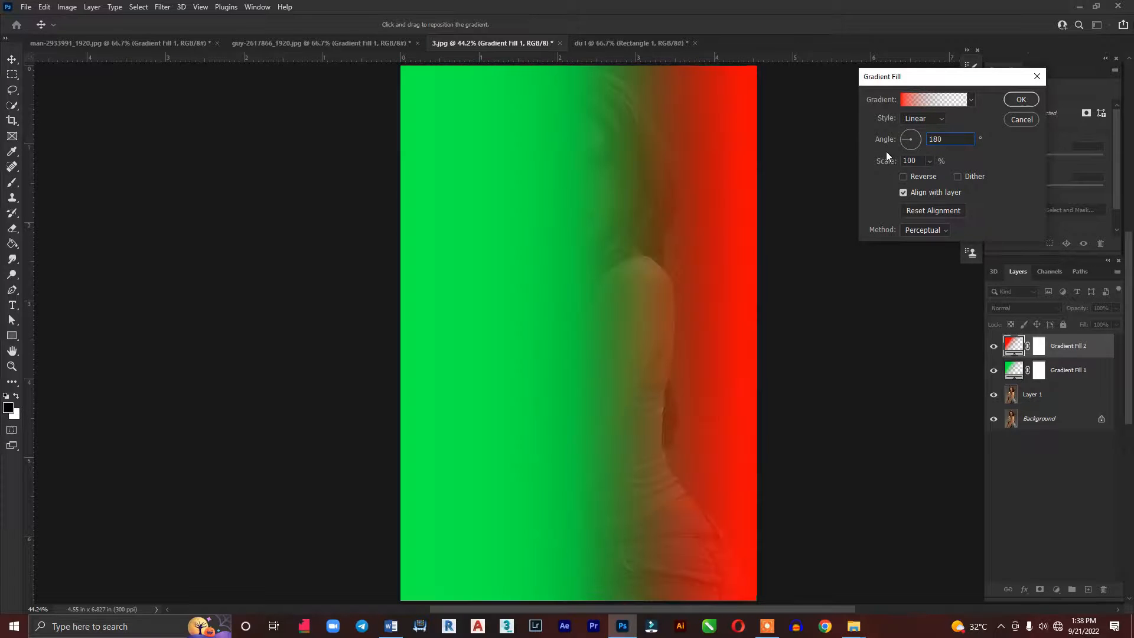
{"action": "left_click_drag", "start_coordinate": [723, 204], "coordinate": [605, 216]}
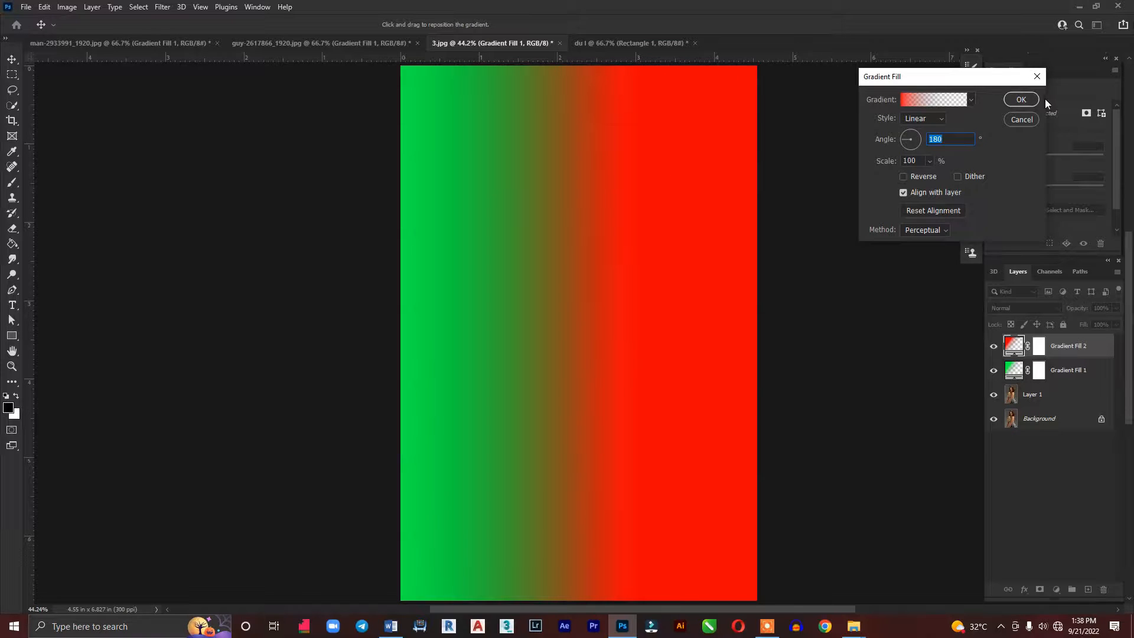
{"action": "left_click", "coordinate": [1021, 100]}
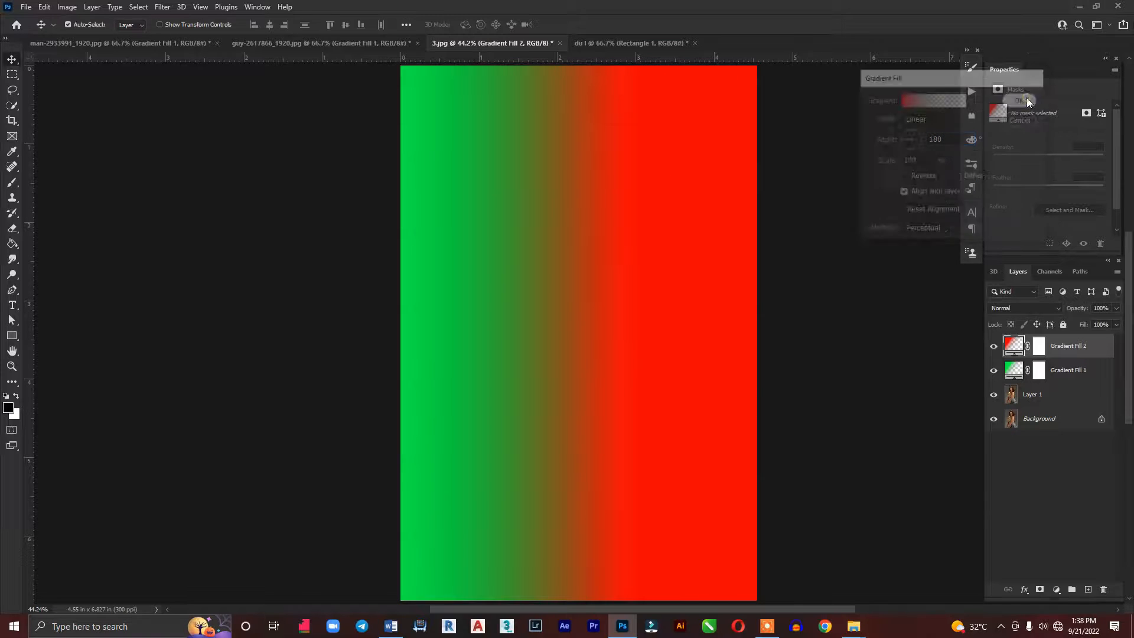
Set the blend mode of both Gradient Fill 1 and Gradient Fill 2 to Color
{"action": "left_click", "coordinate": [1064, 369], "text": "shift"}
{"action": "left_click", "coordinate": [1032, 308]}
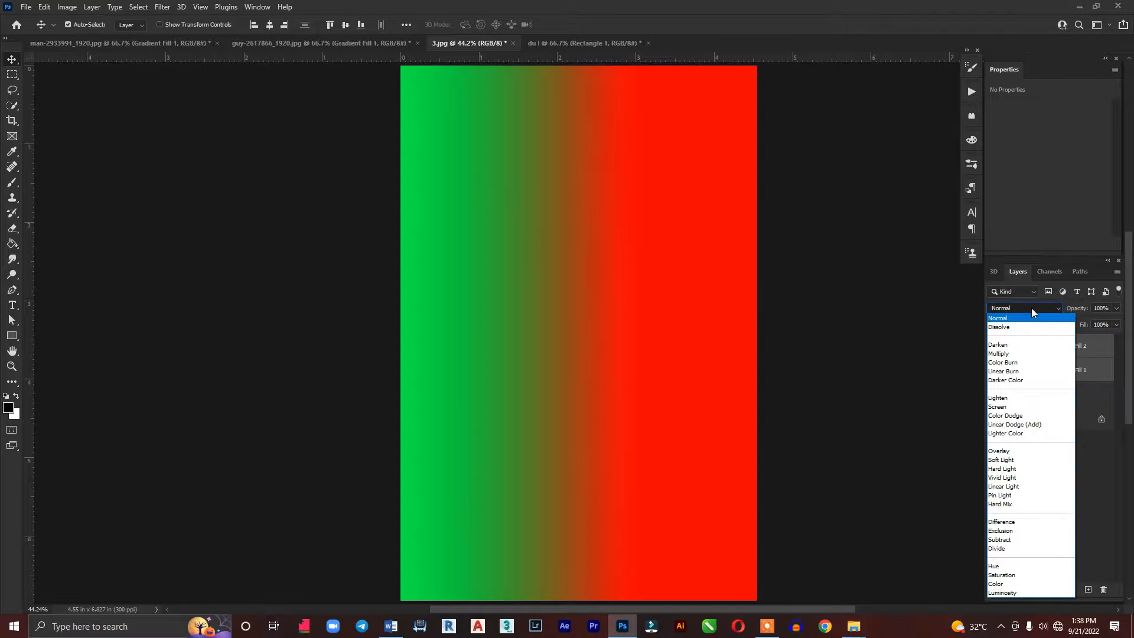
{"action": "left_click", "coordinate": [1004, 584]}
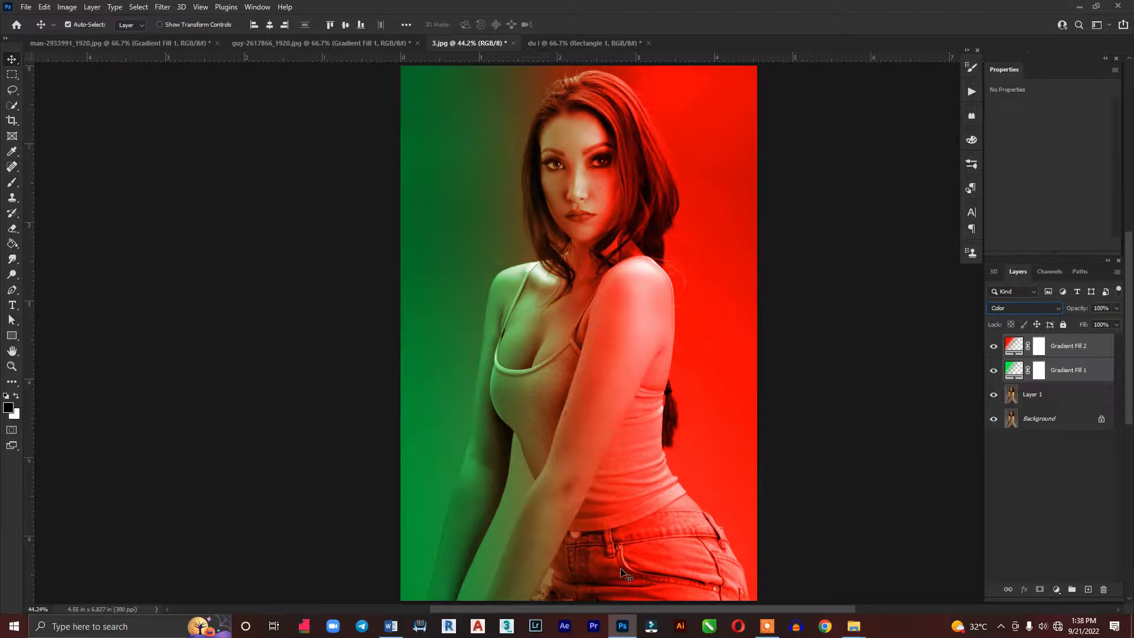
Switch to the du l document and duplicate the Rectangle 1 layer
{"action": "key", "text": "ctrl+Tab"}
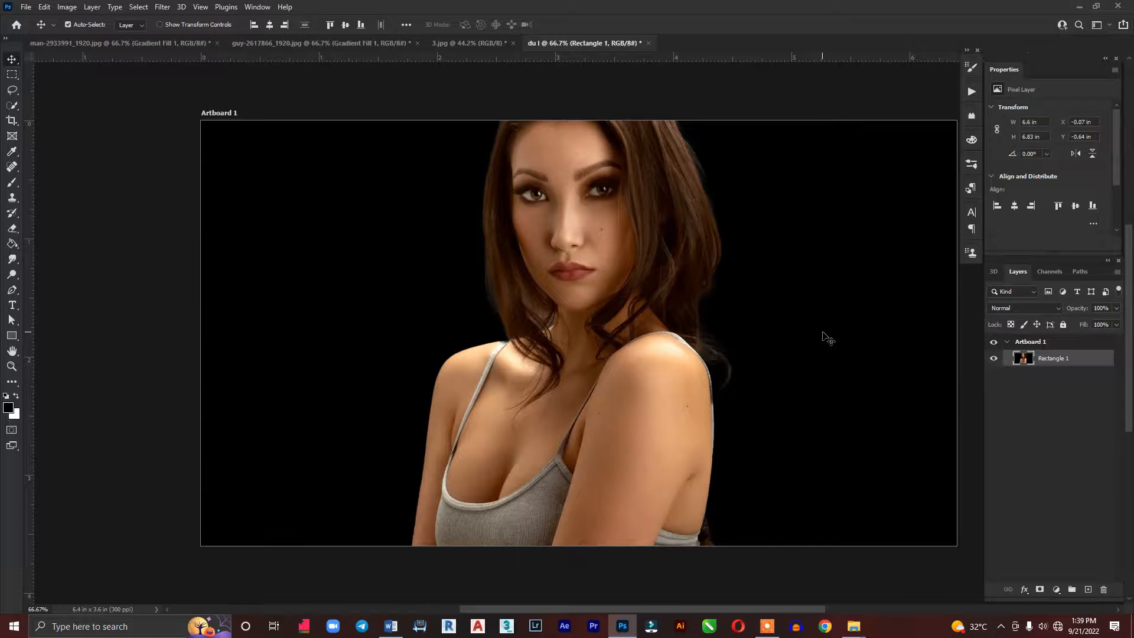
{"action": "key", "text": "ctrl+j"}
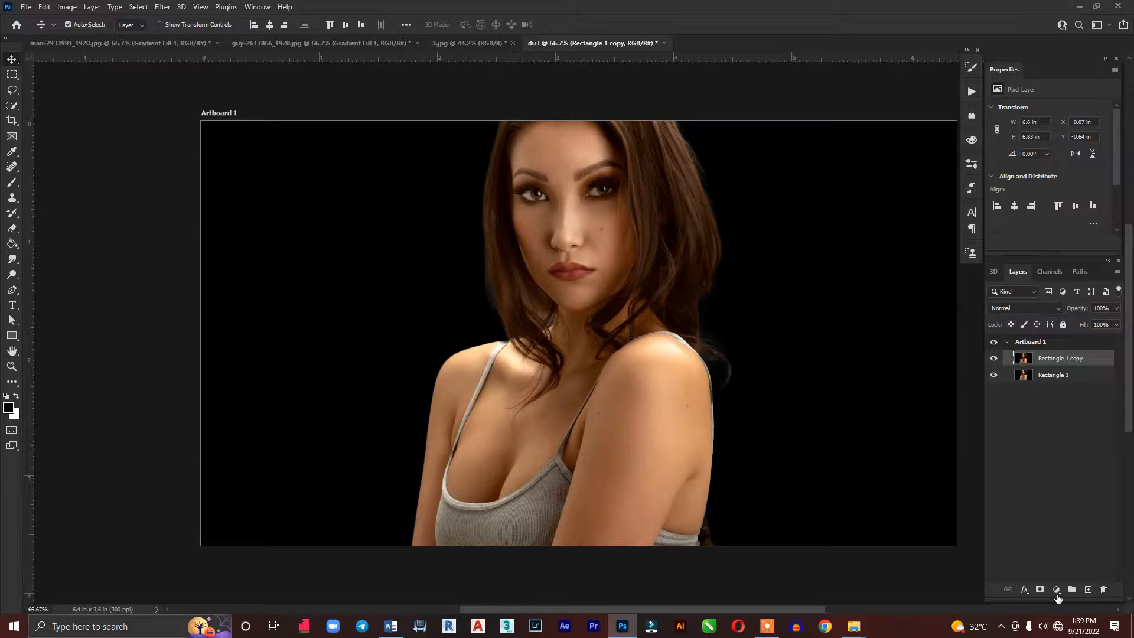
{"action": "left_click", "coordinate": [1057, 589]}
{"action": "left_click", "coordinate": [1066, 405]}
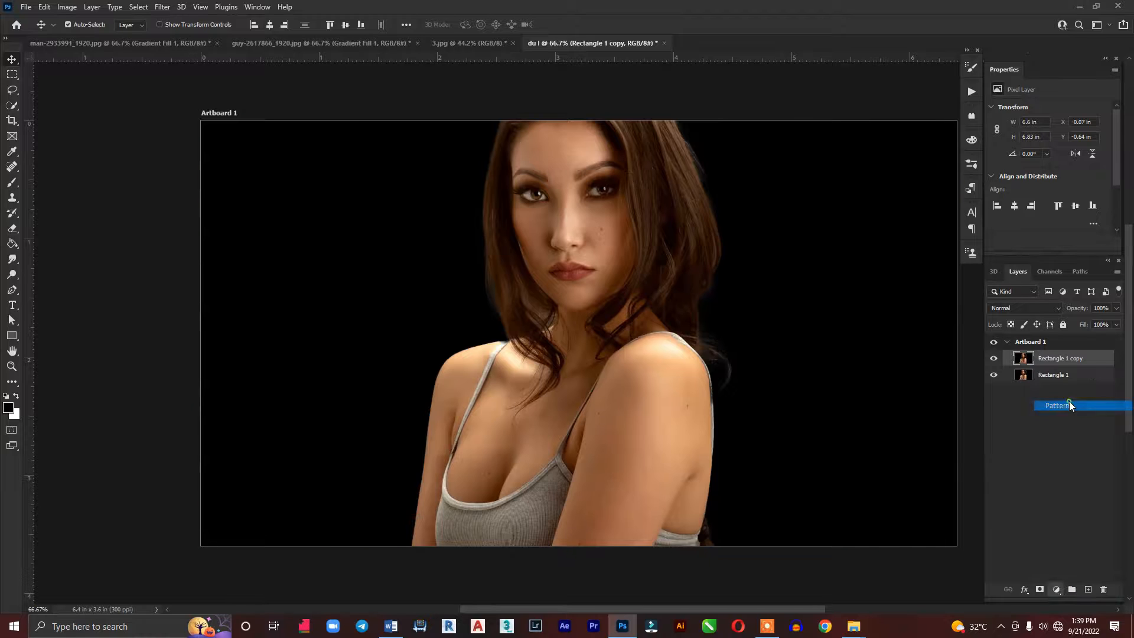
{"action": "left_click", "coordinate": [657, 202]}
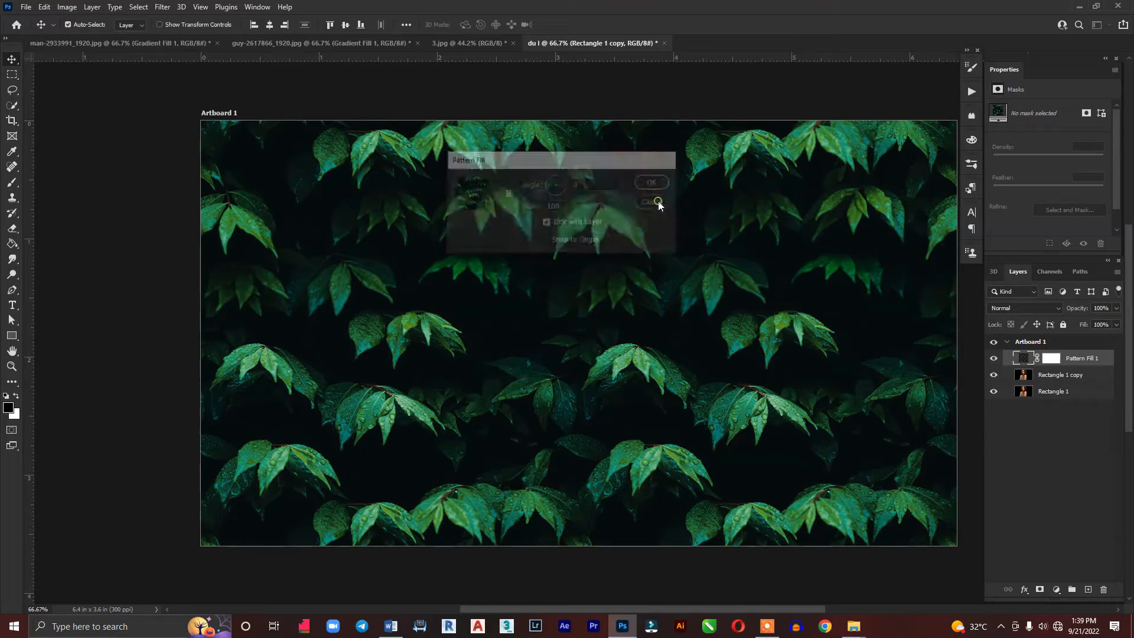
Add a gradient fill layer above Rectangle 1 copy, with red (ff0000) fading to transparent
{"action": "left_click", "coordinate": [1057, 589]}
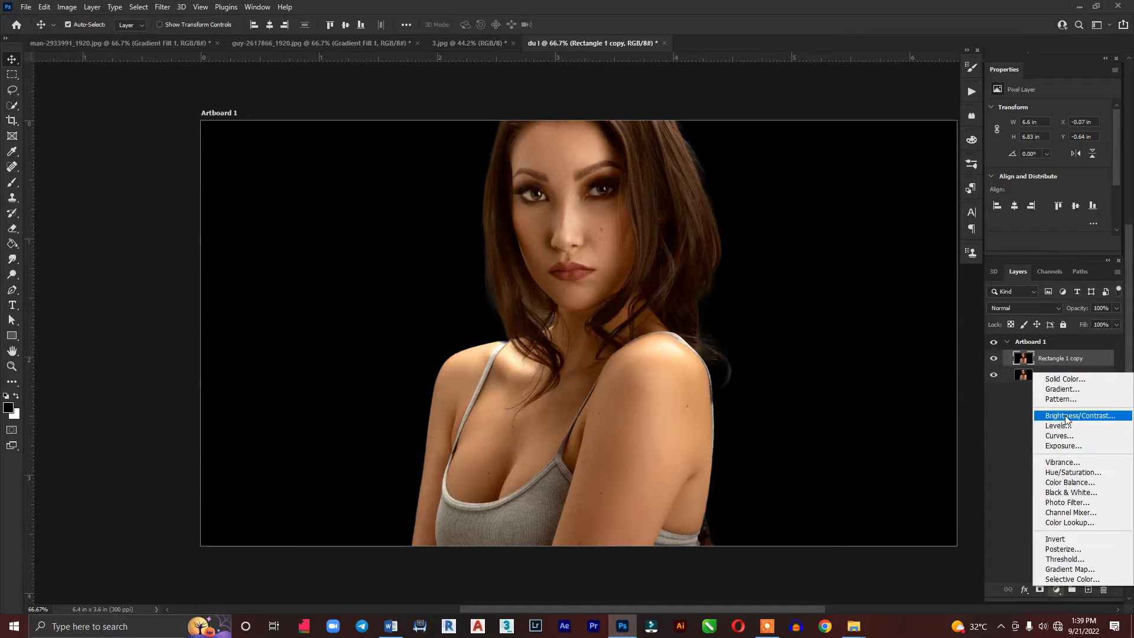
{"action": "left_click", "coordinate": [1064, 390]}
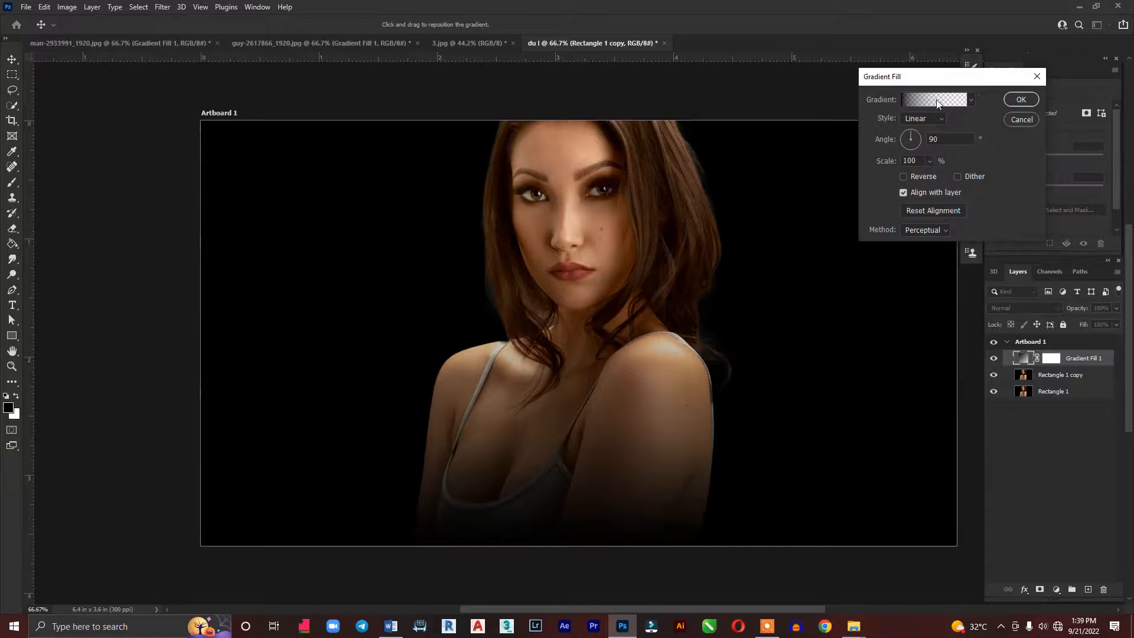
{"action": "left_click", "coordinate": [936, 99]}
{"action": "left_click", "coordinate": [826, 360]}
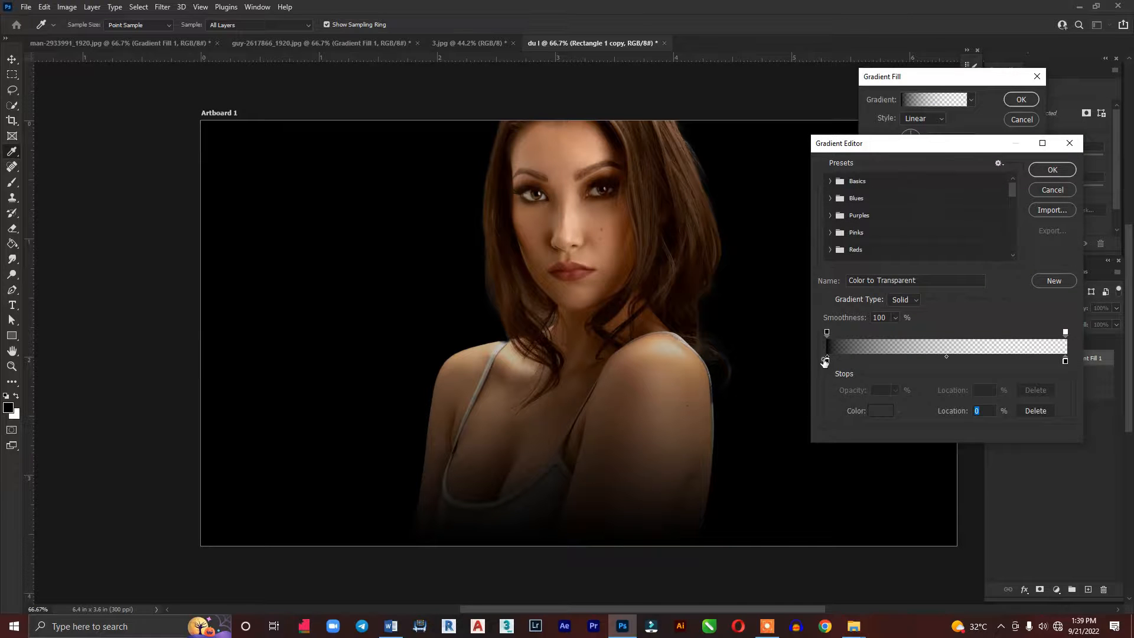
{"action": "left_click", "coordinate": [880, 412]}
{"action": "type", "text": "ff0000"}
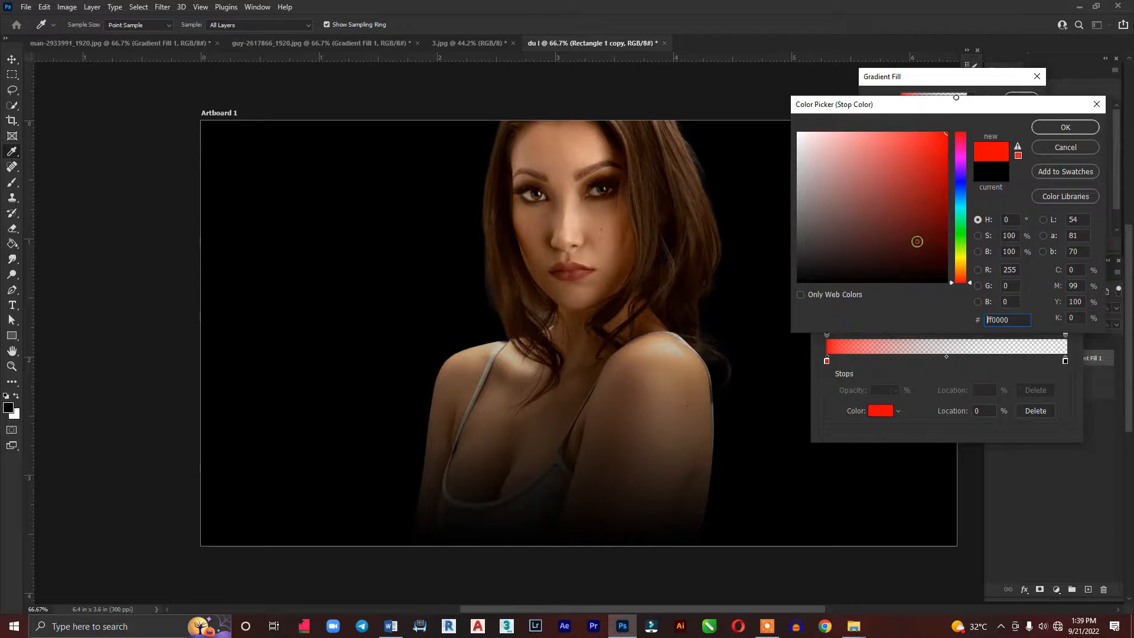
{"action": "left_click", "coordinate": [1085, 126]}
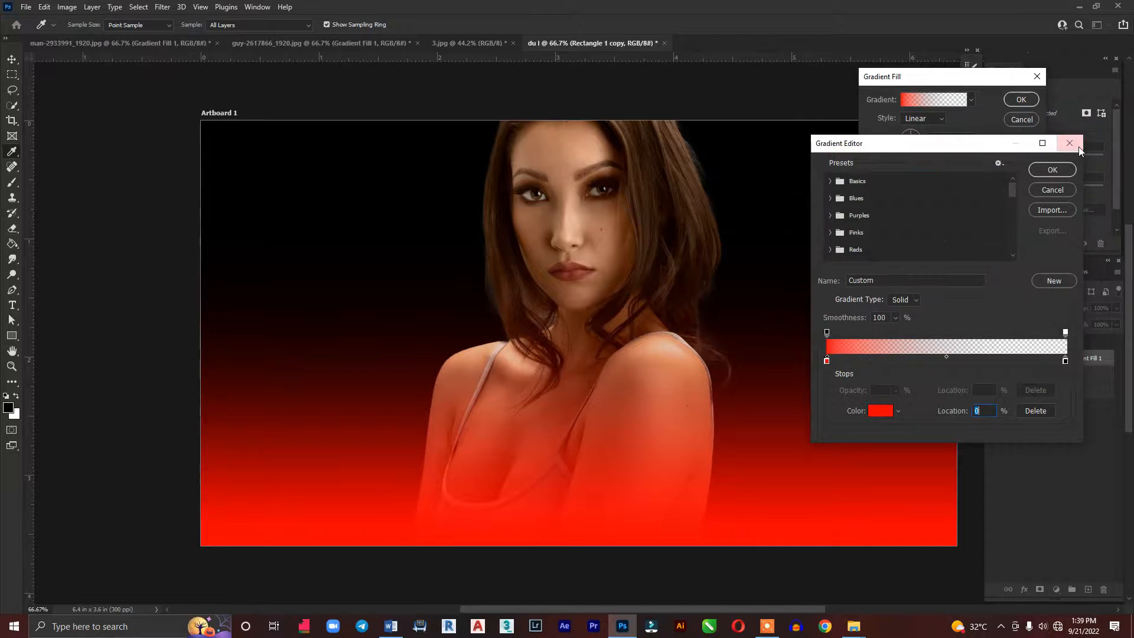
{"action": "left_click", "coordinate": [1060, 168]}
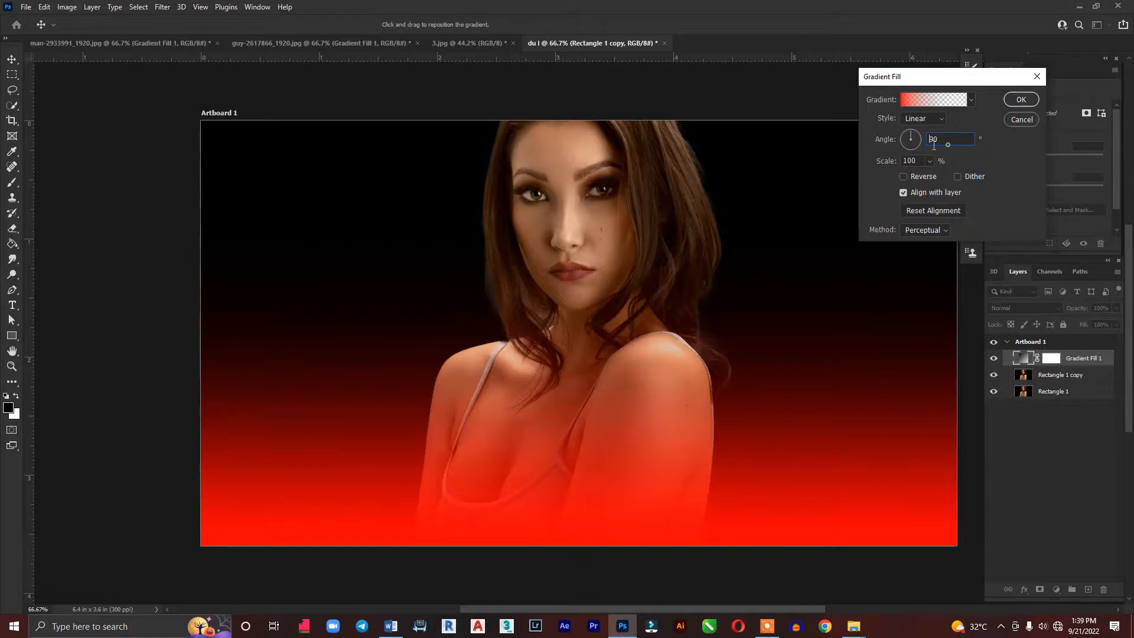
Set the red gradient's angle to 180° and reposition it so the red covers the artboard's right half and reaches the woman's face
{"action": "left_click", "coordinate": [912, 140]}
{"action": "type", "text": "180"}
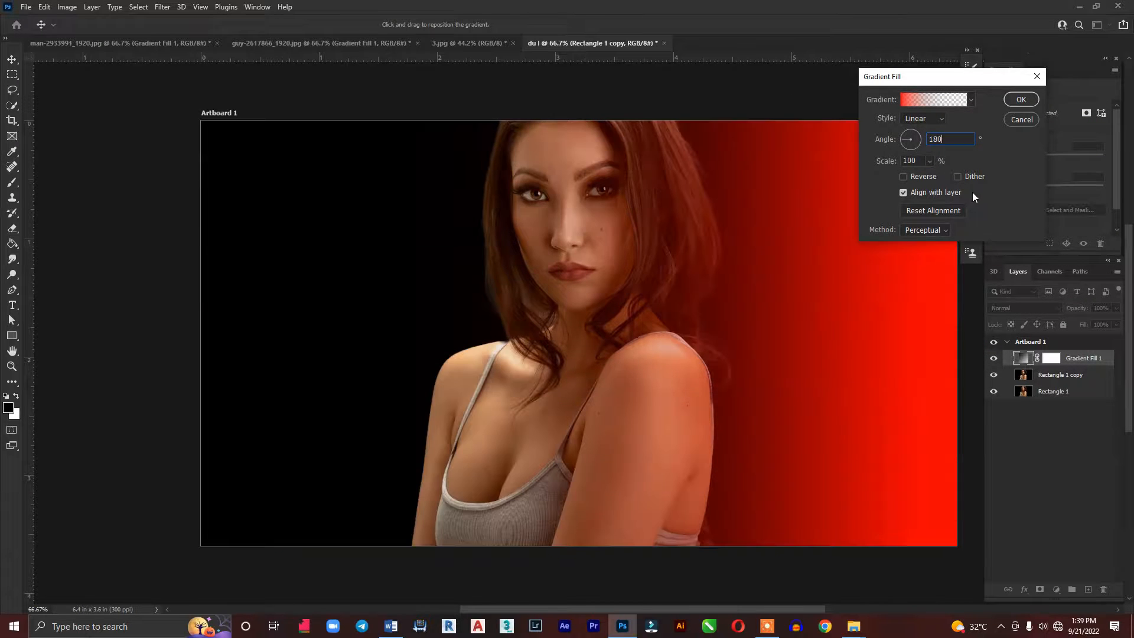
{"action": "left_click_drag", "start_coordinate": [904, 408], "coordinate": [603, 386]}
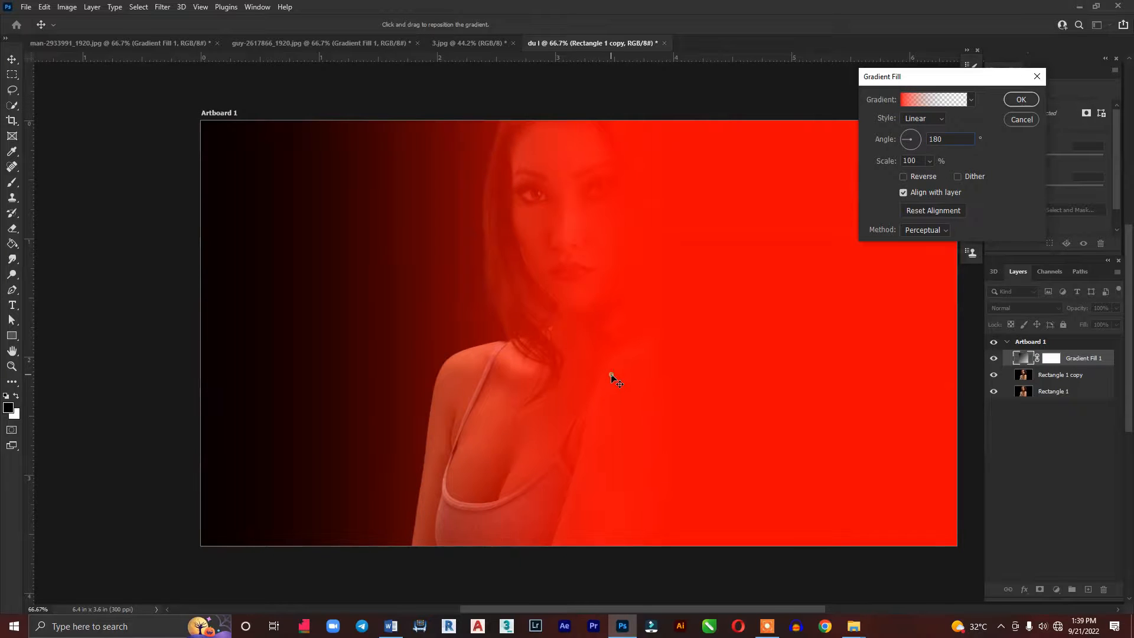
{"action": "left_click", "coordinate": [1021, 99]}
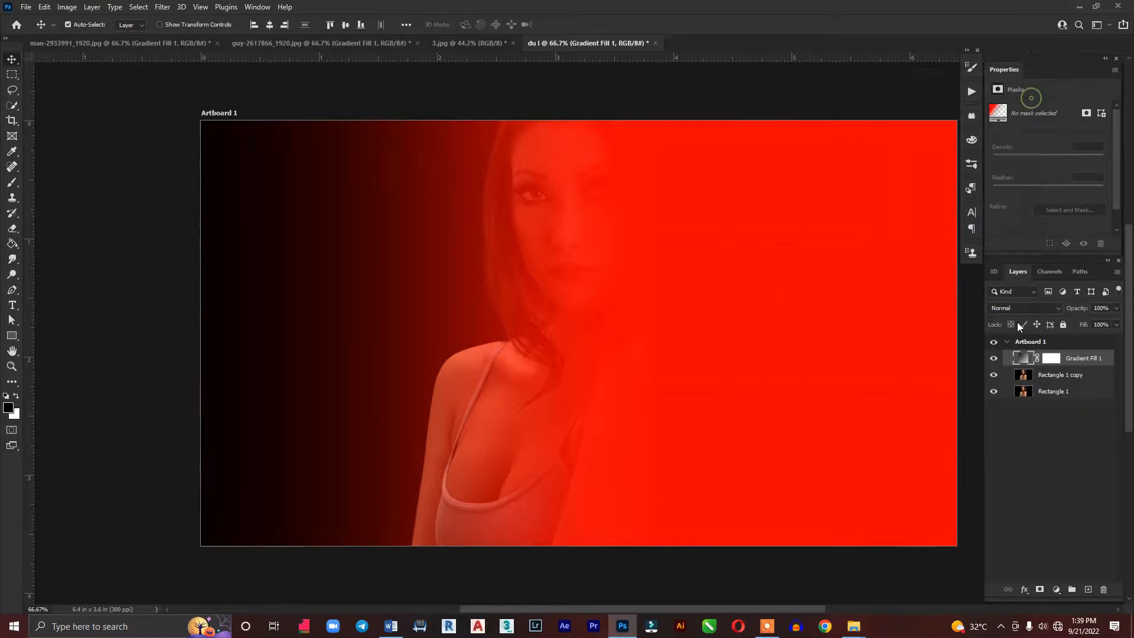
Add a second gradient fill layer above the red one, with green (10f436) fading to transparent
{"action": "left_click", "coordinate": [1056, 590]}
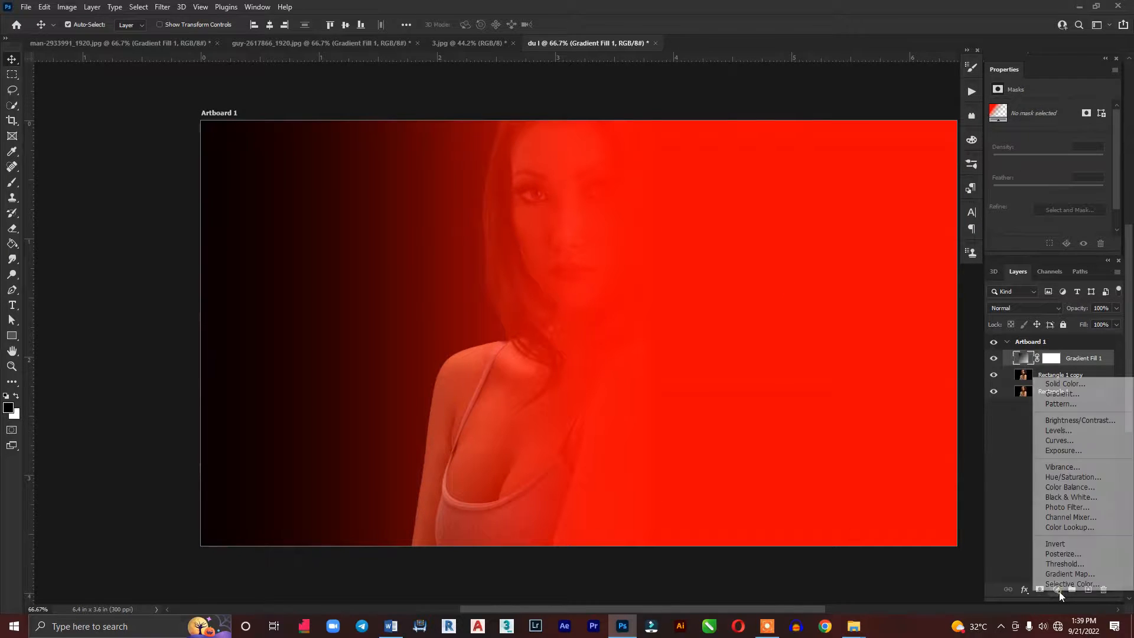
{"action": "left_click", "coordinate": [1062, 393]}
{"action": "left_click", "coordinate": [927, 96]}
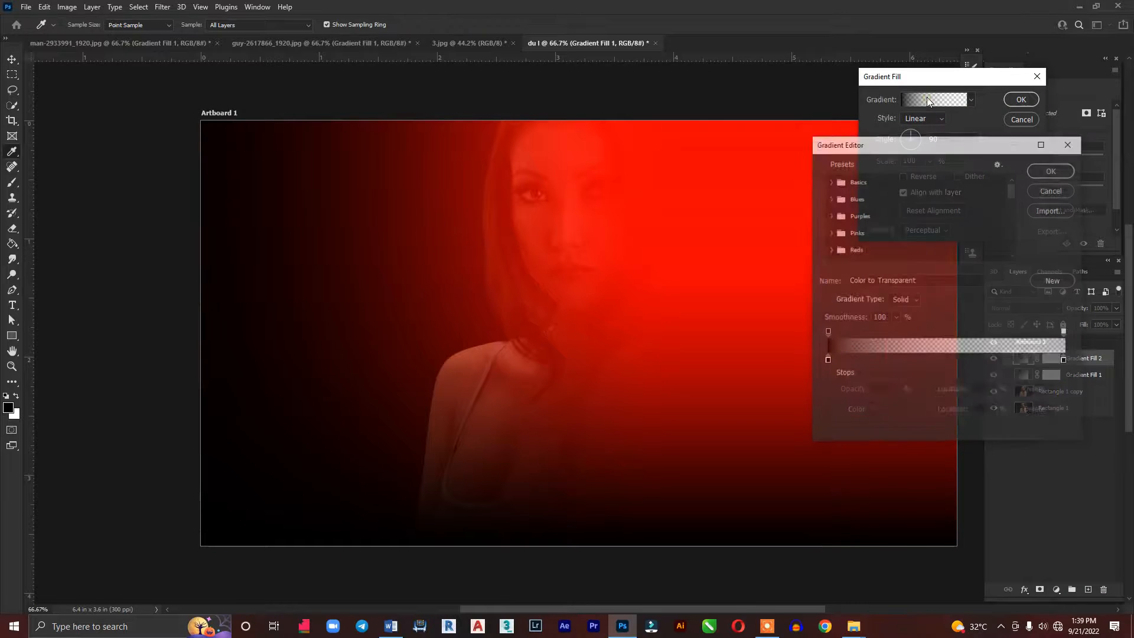
{"action": "left_click", "coordinate": [828, 361]}
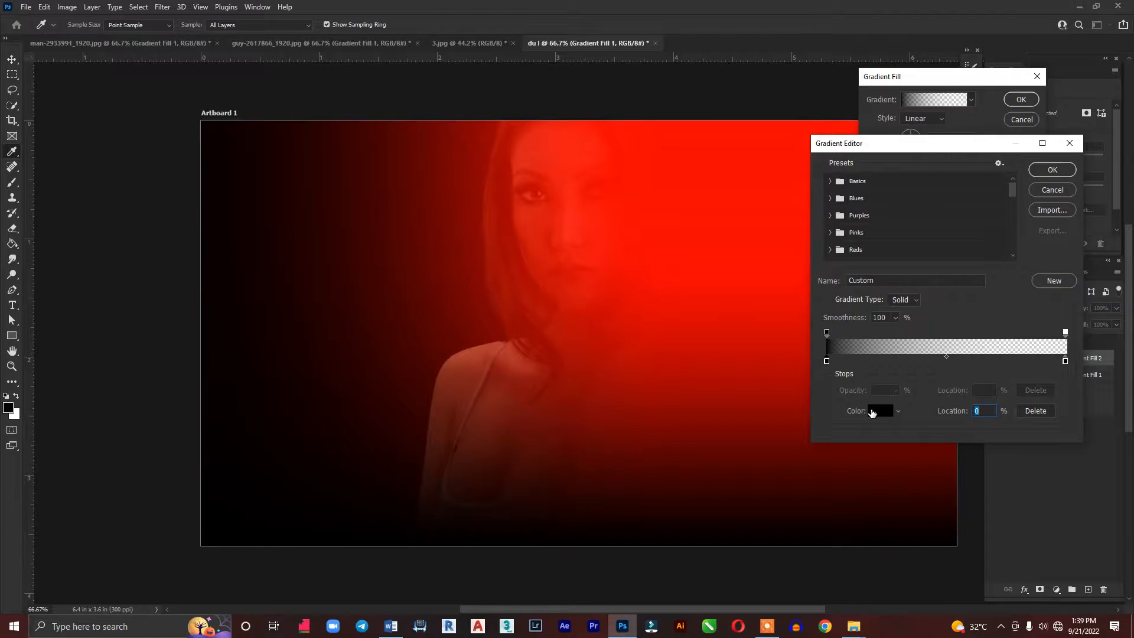
{"action": "left_click", "coordinate": [880, 410]}
{"action": "mouse_move", "coordinate": [964, 221]}
{"action": "left_mouse_down"}
{"action": "mouse_move", "coordinate": [965, 245]}
{"action": "mouse_move", "coordinate": [960, 232]}
{"action": "left_mouse_up"}
{"action": "left_click", "coordinate": [915, 231]}
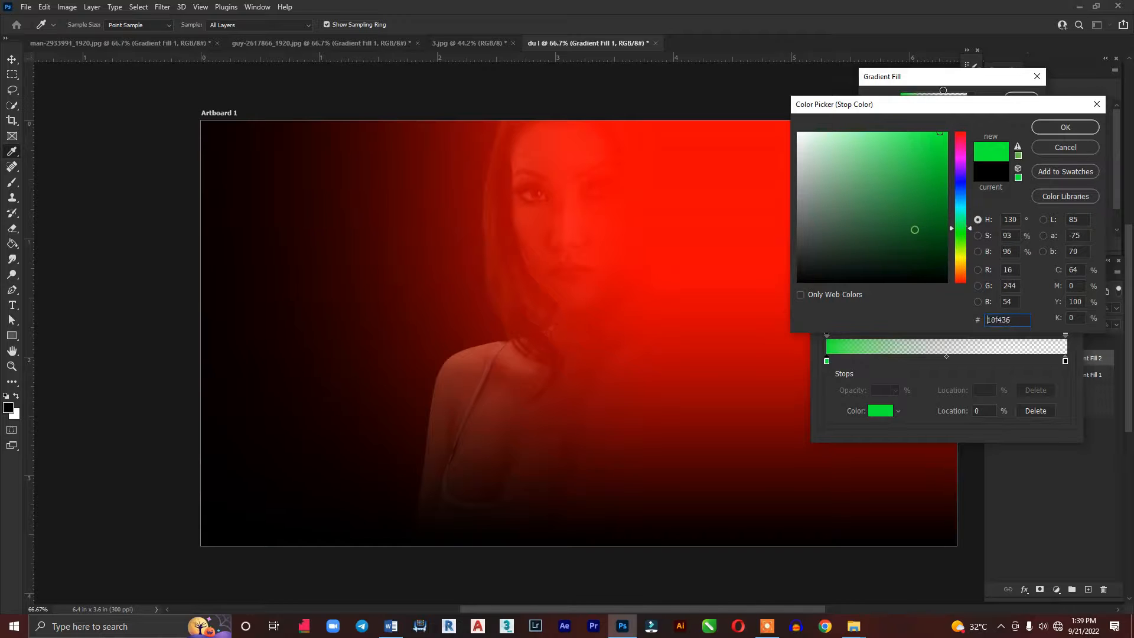
{"action": "left_click", "coordinate": [1065, 128]}
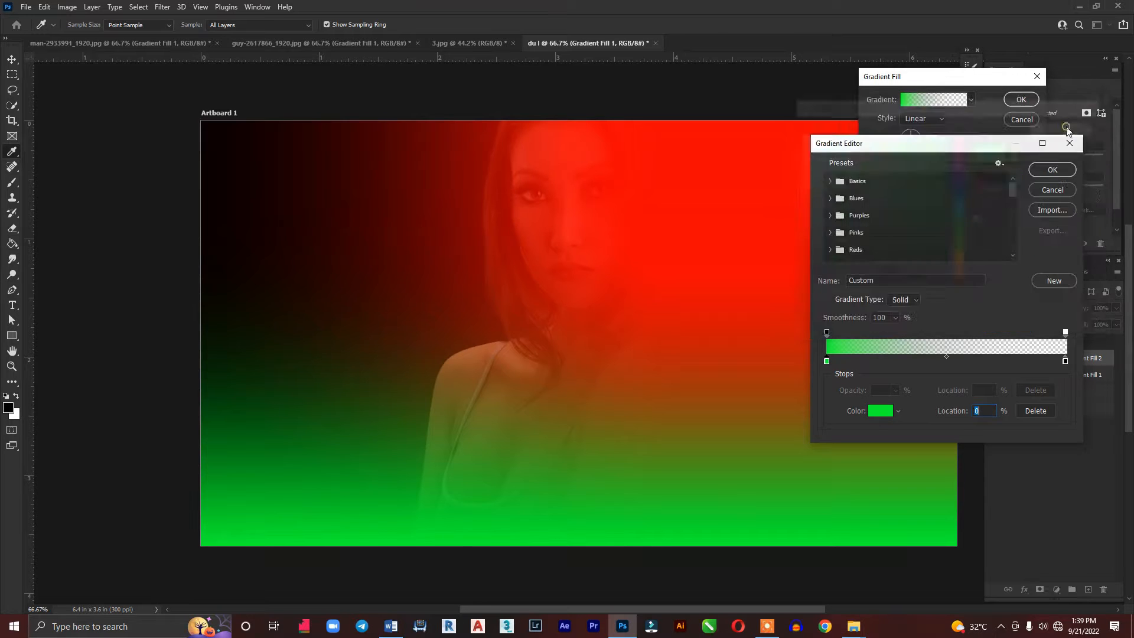
{"action": "left_click", "coordinate": [1061, 168]}
Set the green gradient's angle to 0° and shift it right so the green covers the artboard's left half and the woman's face
{"action": "double_click", "coordinate": [947, 144]}
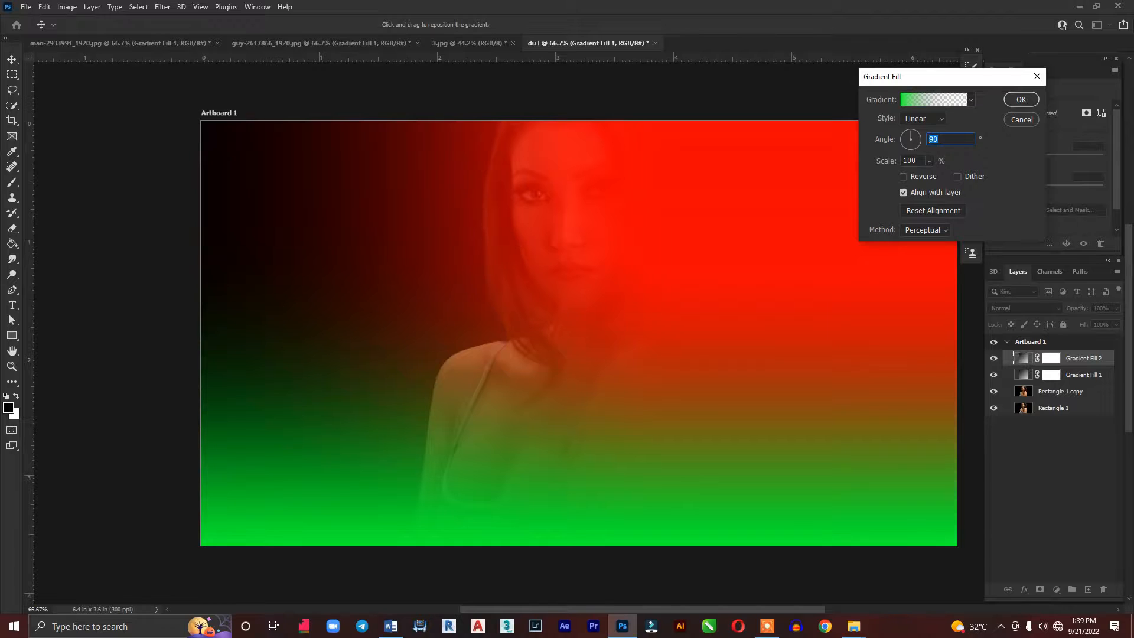
{"action": "type", "text": "0"}
{"action": "left_click_drag", "start_coordinate": [537, 264], "coordinate": [597, 263]}
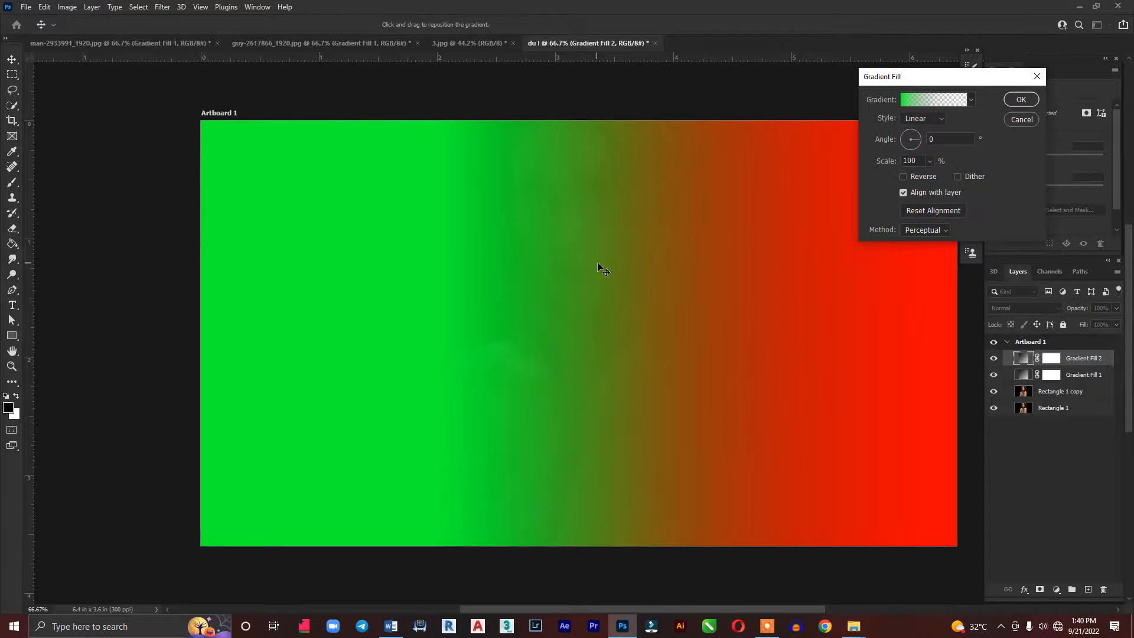
{"action": "left_click", "coordinate": [1021, 100]}
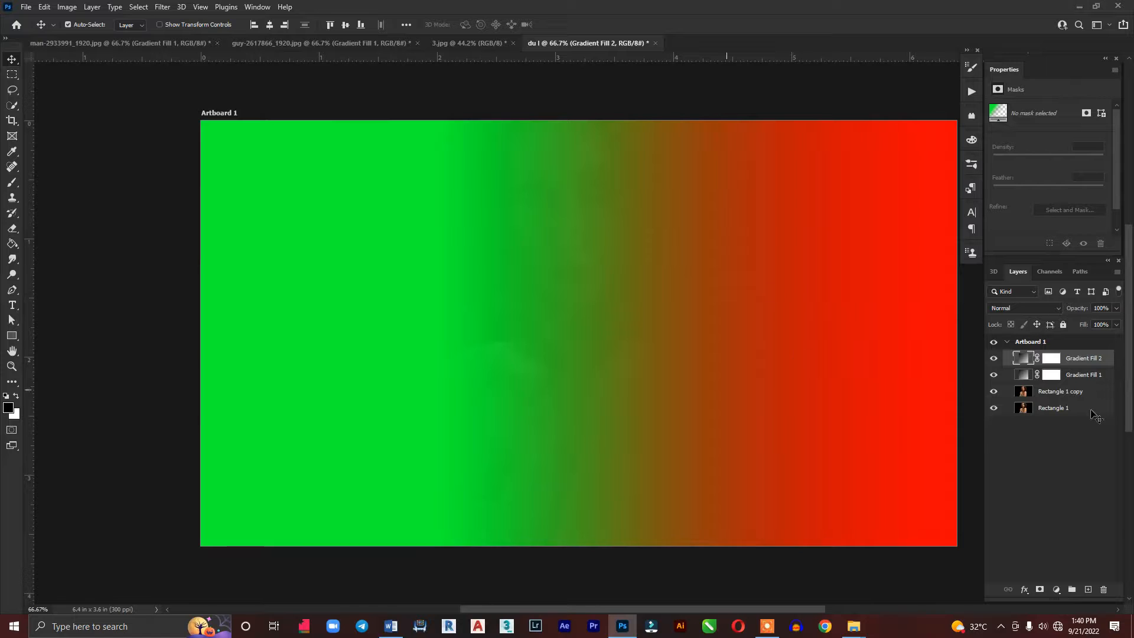
Set the blend mode of both gradient fill layers, Gradient Fill 1 and Gradient Fill 2, to Color
{"action": "left_click", "coordinate": [1076, 376], "text": "shift"}
{"action": "left_click", "coordinate": [1009, 310]}
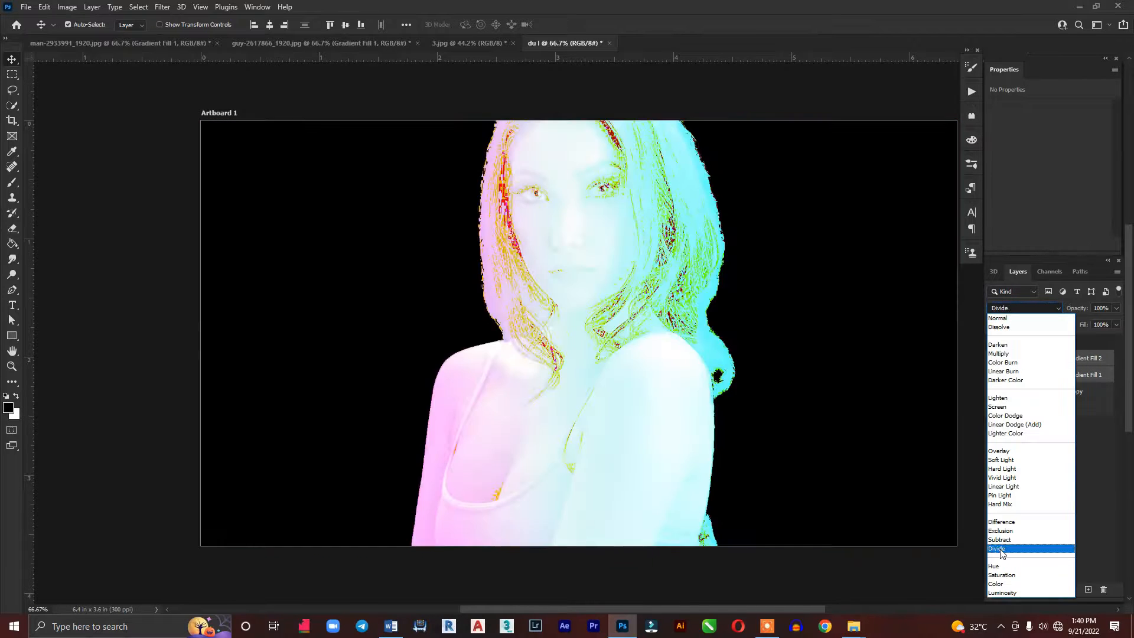
{"action": "left_click", "coordinate": [1000, 585]}
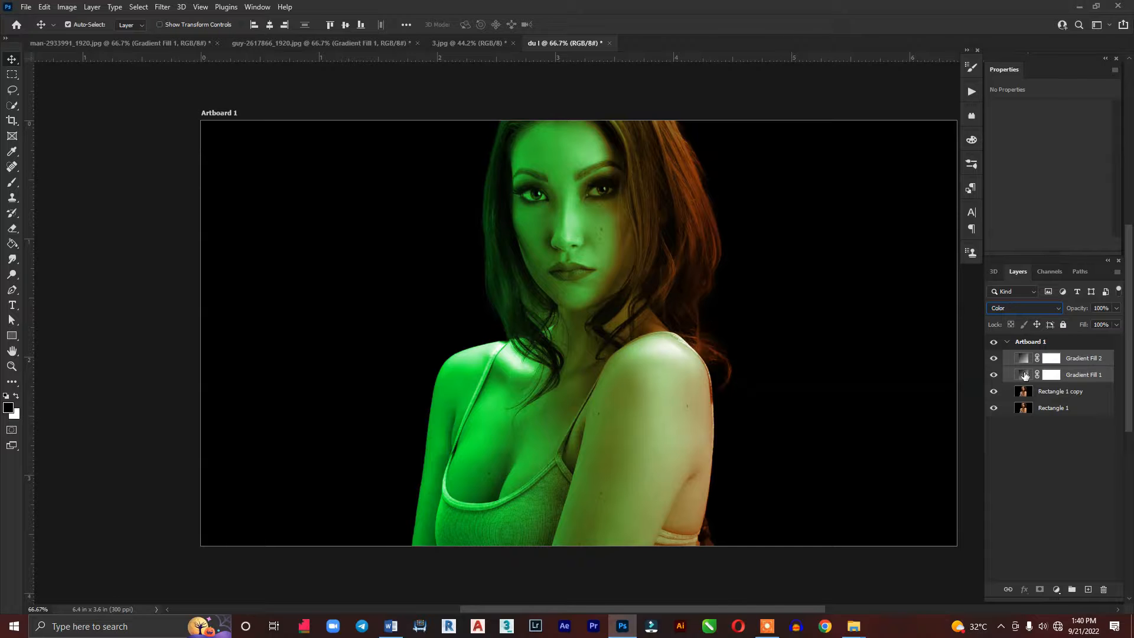
{"action": "left_click", "coordinate": [1081, 360]}
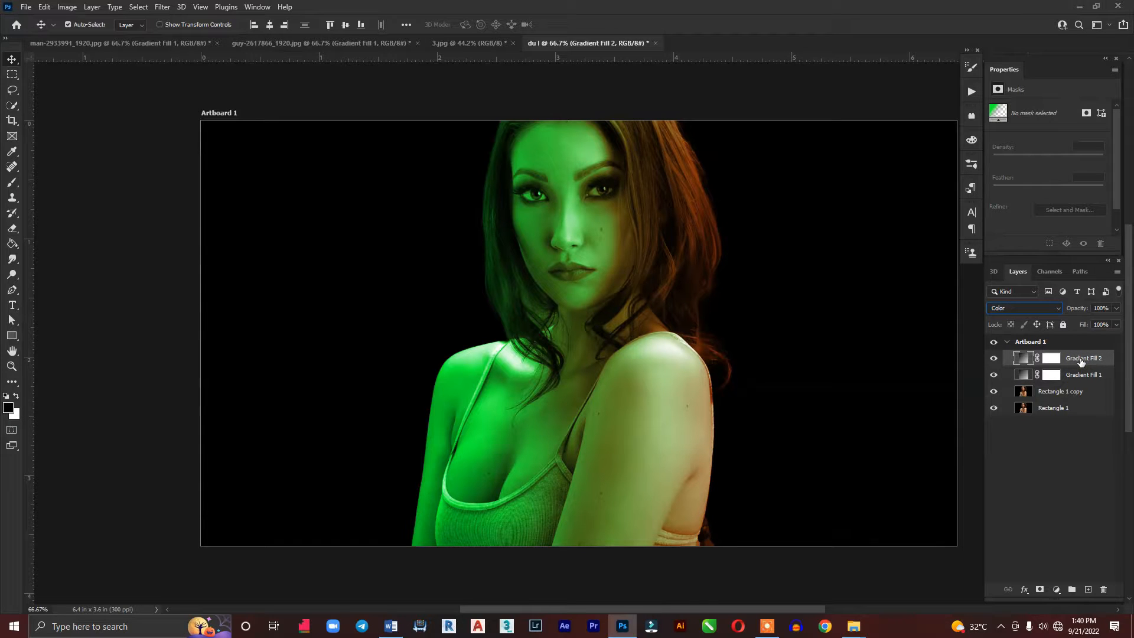
{"action": "left_click", "coordinate": [1082, 376]}
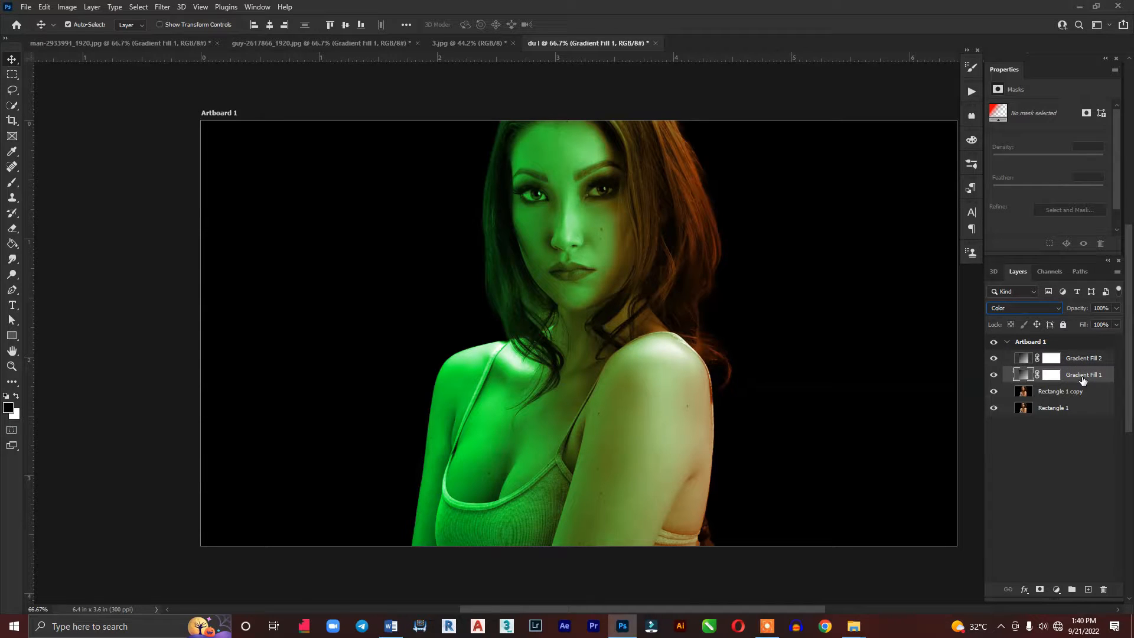
{"action": "double_click", "coordinate": [1024, 377]}
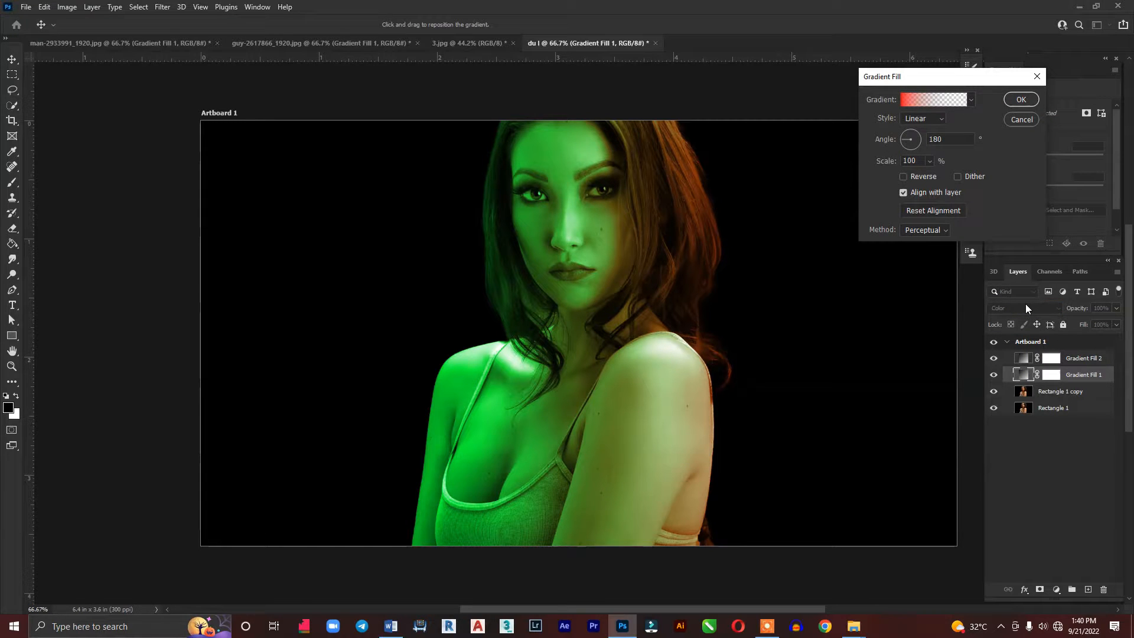
{"action": "left_click", "coordinate": [1026, 121]}
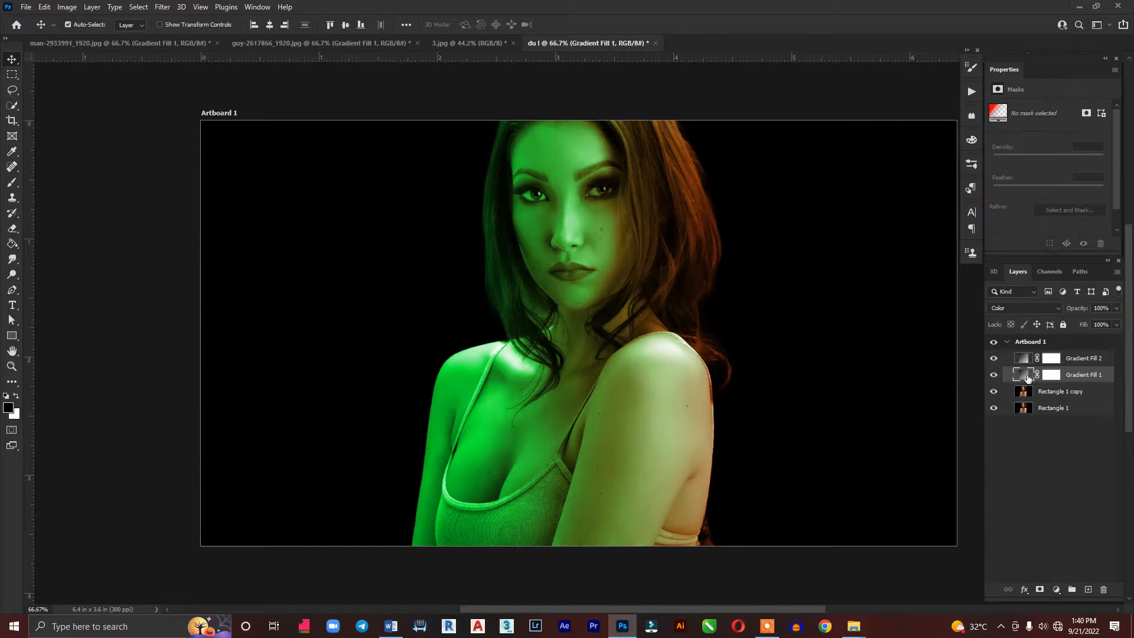
Shift Gradient Fill 1's red gradient further left across the woman while in Normal blend mode, and set the layer back to Color
{"action": "left_click", "coordinate": [1037, 309]}
{"action": "left_click", "coordinate": [1004, 318]}
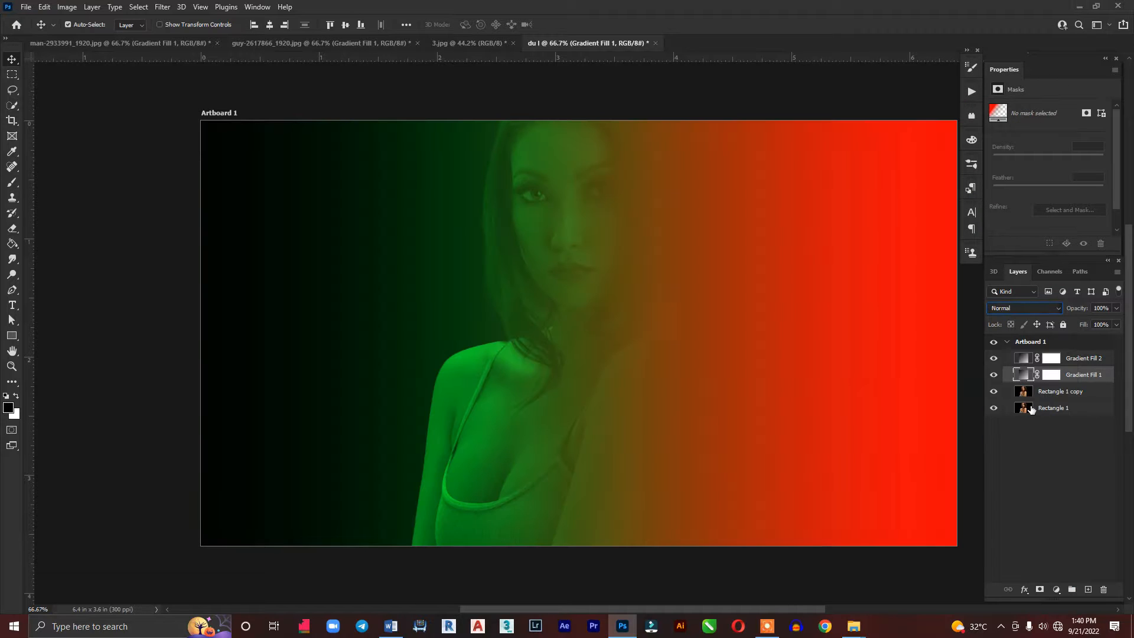
{"action": "double_click", "coordinate": [1018, 373]}
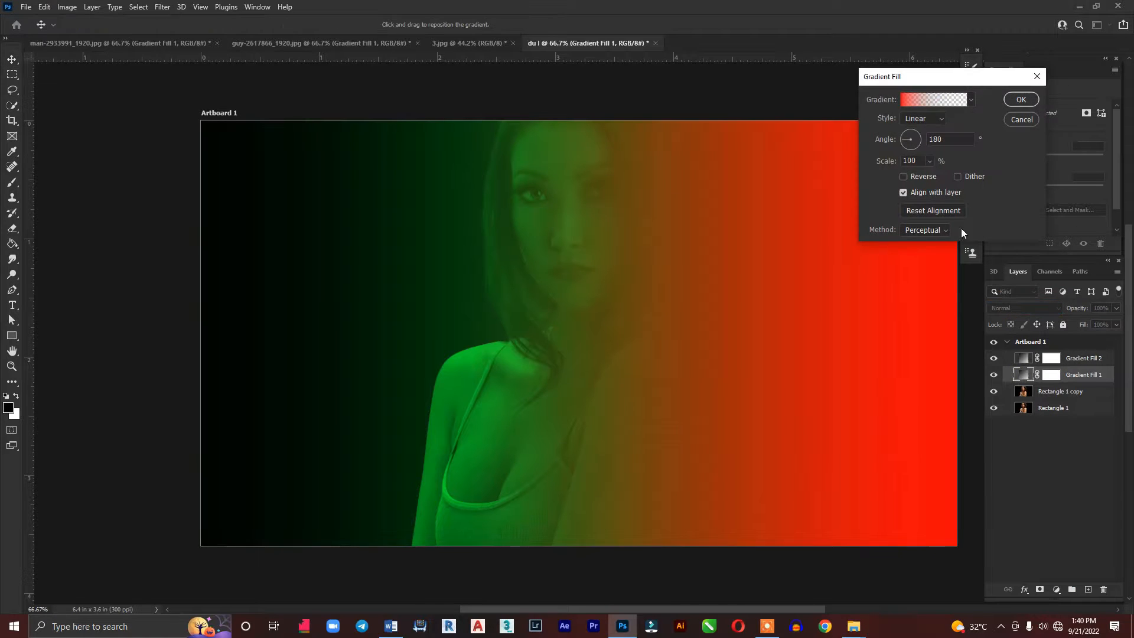
{"action": "left_click_drag", "start_coordinate": [797, 334], "coordinate": [671, 320]}
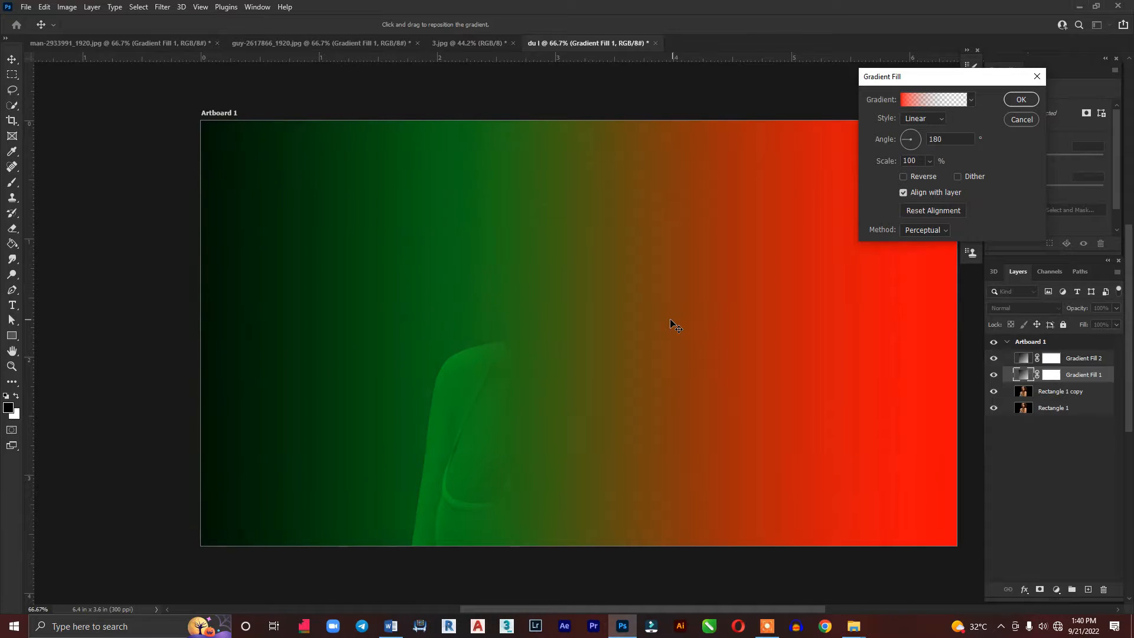
{"action": "left_click", "coordinate": [1021, 99]}
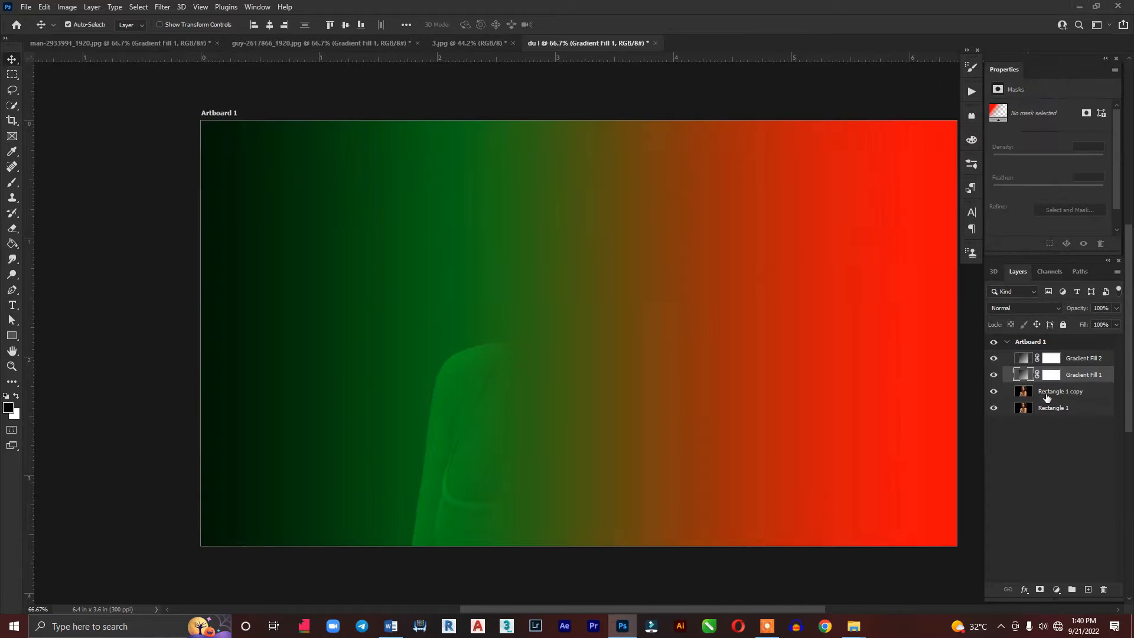
{"action": "left_click", "coordinate": [1025, 307]}
{"action": "left_click", "coordinate": [997, 585]}
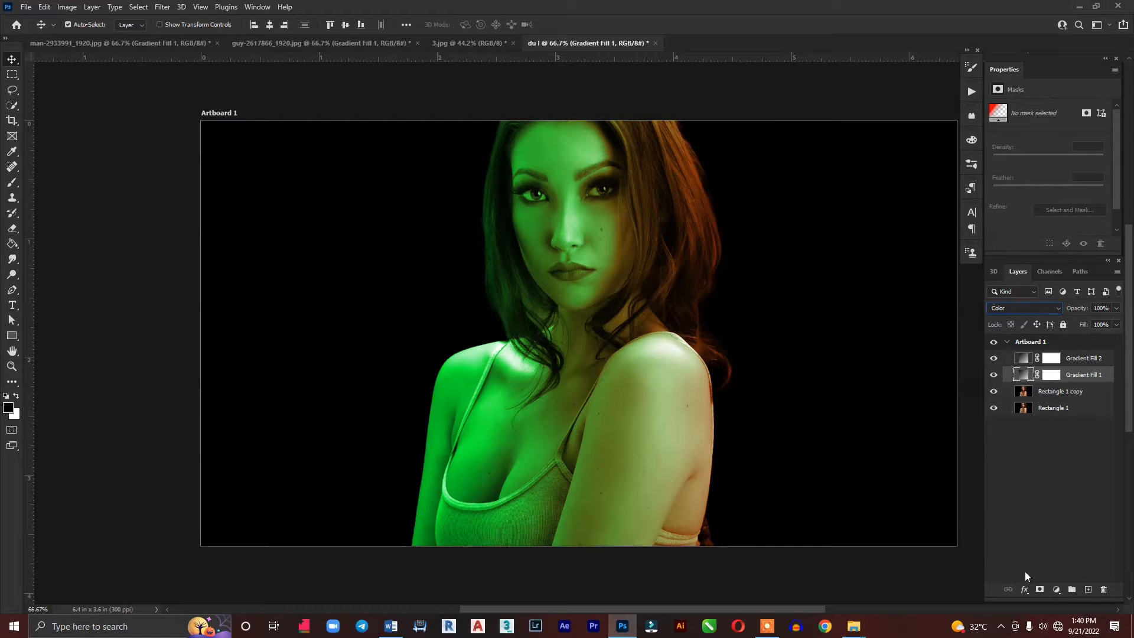
{"action": "left_click", "coordinate": [1026, 307]}
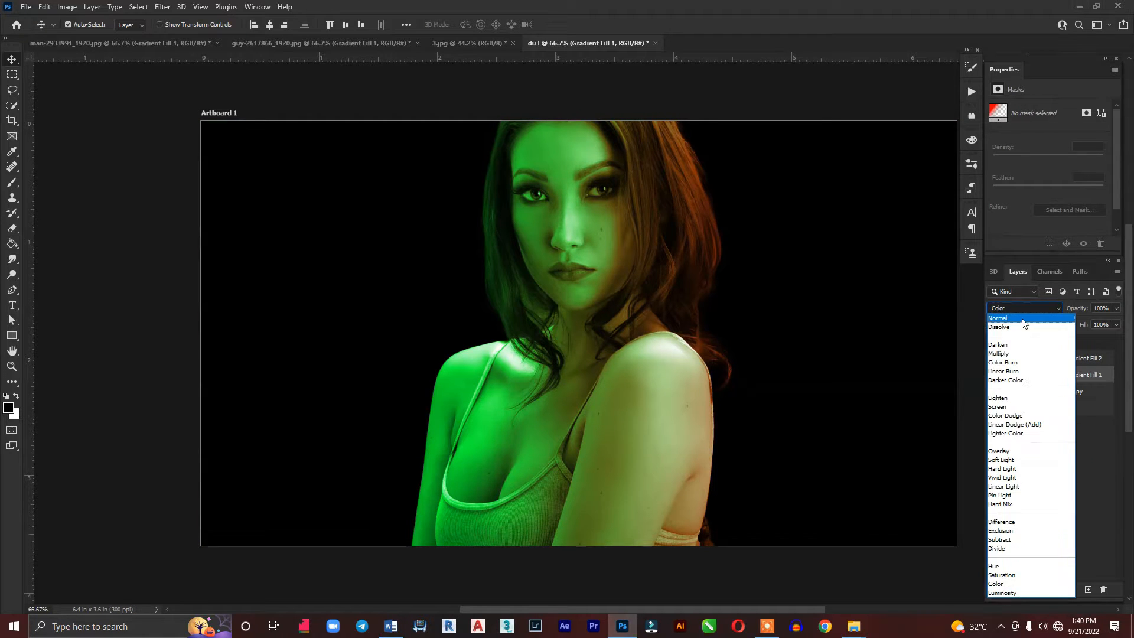
{"action": "left_click", "coordinate": [1021, 324]}
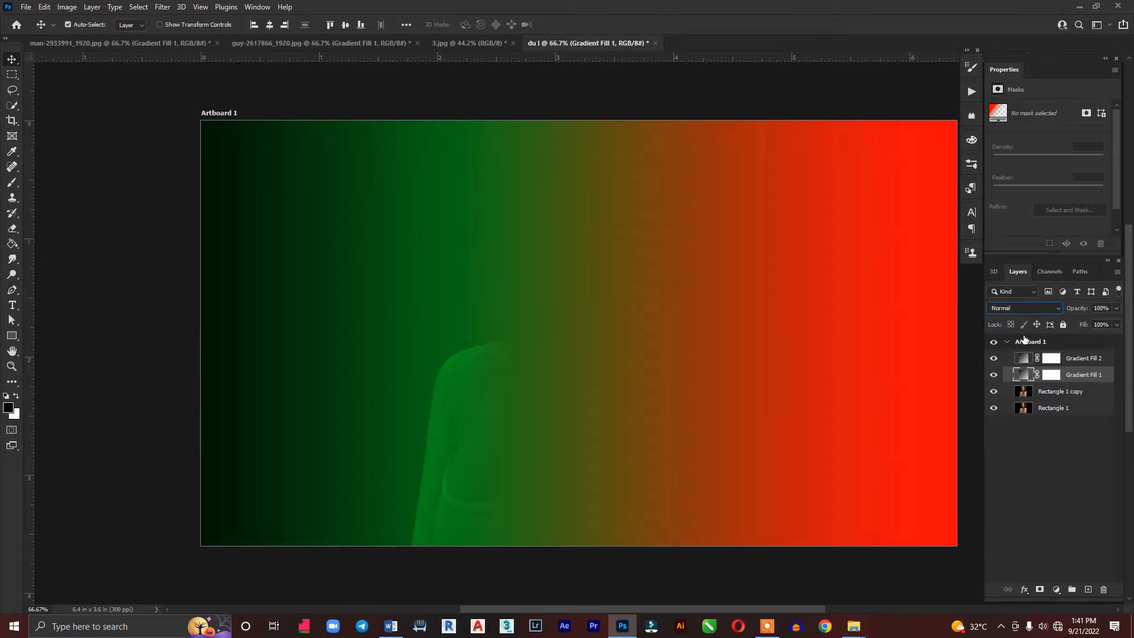
{"action": "left_click", "coordinate": [1064, 362]}
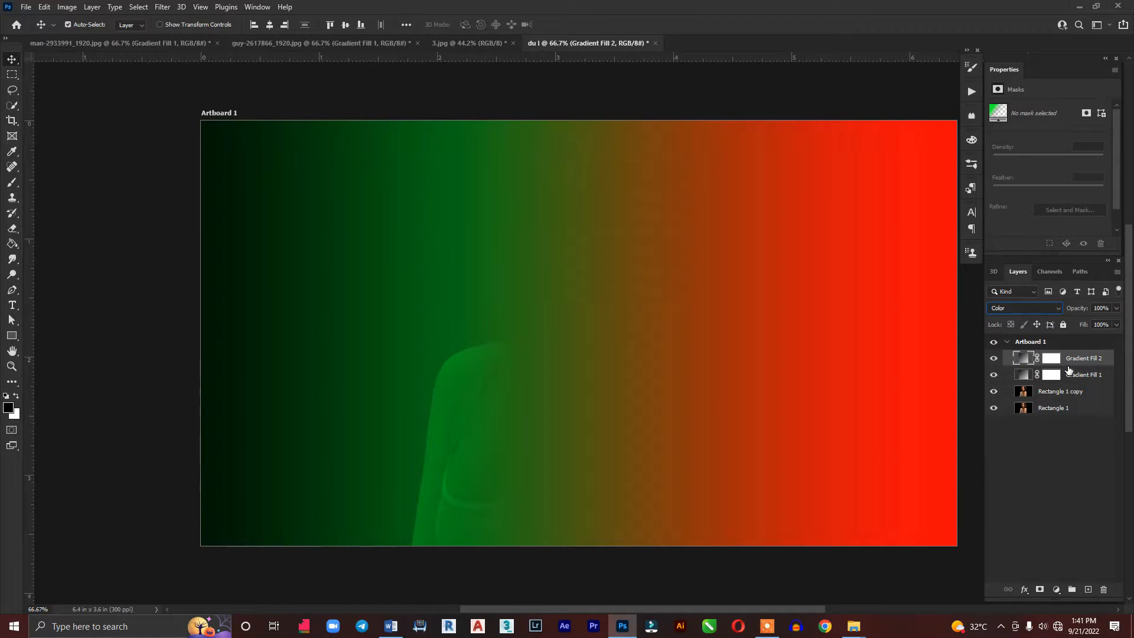
{"action": "left_click", "coordinate": [1069, 372]}
{"action": "left_click", "coordinate": [1039, 307]}
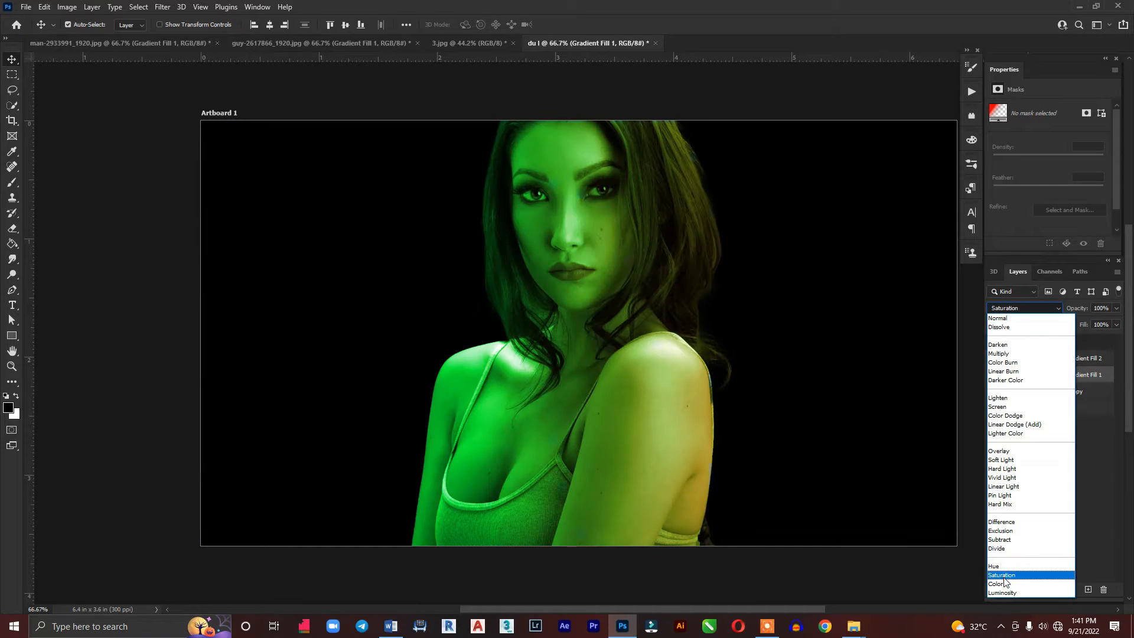
{"action": "left_click", "coordinate": [1004, 583]}
Shift Gradient Fill 2's green gradient left in Normal blend mode so its solid part ends before the woman's shoulder, and restore Color blending
{"action": "left_click", "coordinate": [1067, 357]}
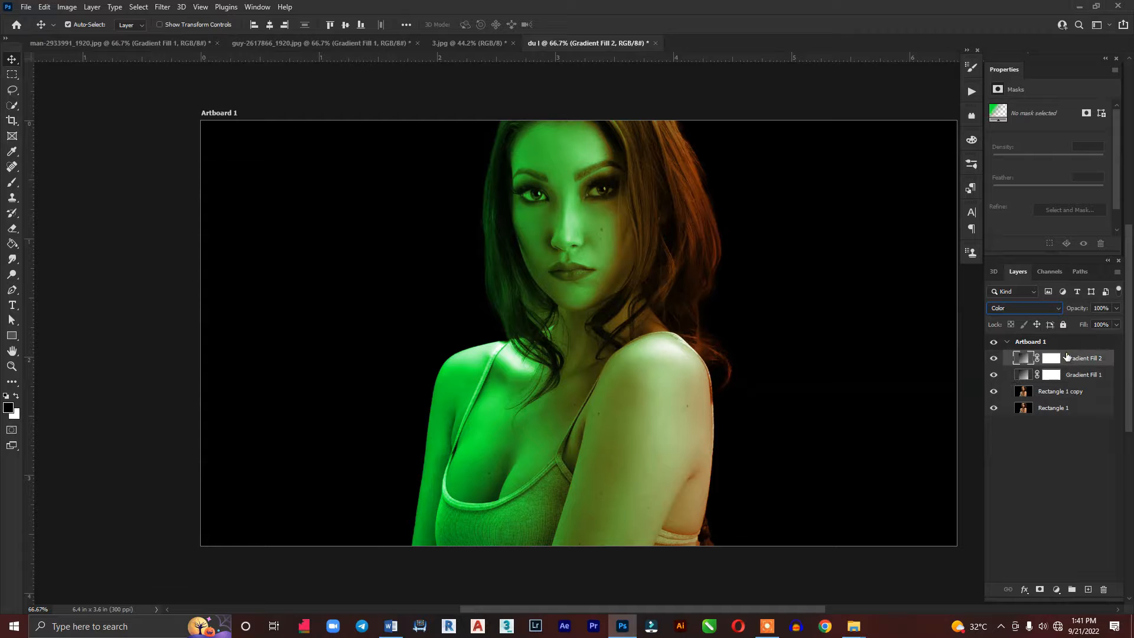
{"action": "left_click", "coordinate": [1026, 311]}
{"action": "left_click", "coordinate": [1011, 317]}
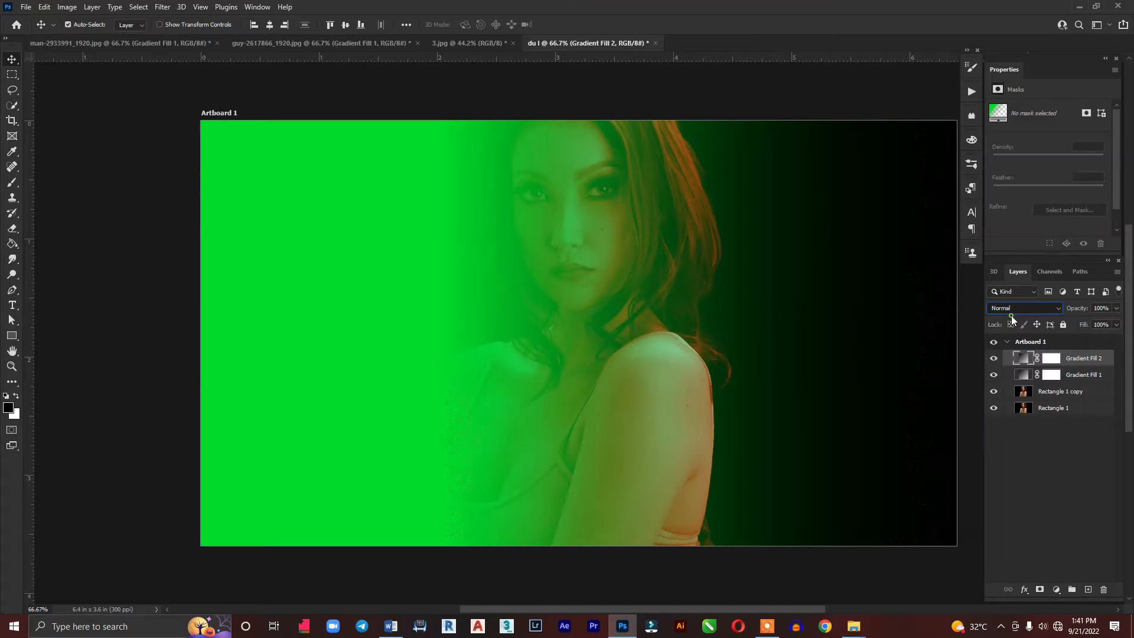
{"action": "double_click", "coordinate": [1014, 362]}
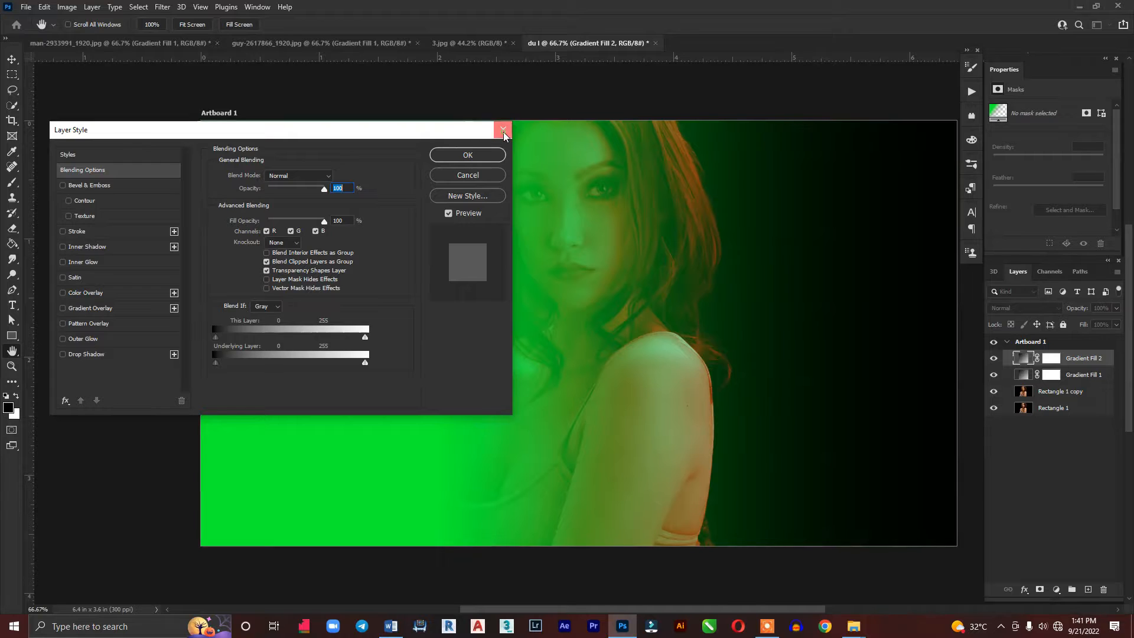
{"action": "left_click", "coordinate": [503, 132]}
{"action": "double_click", "coordinate": [1020, 359]}
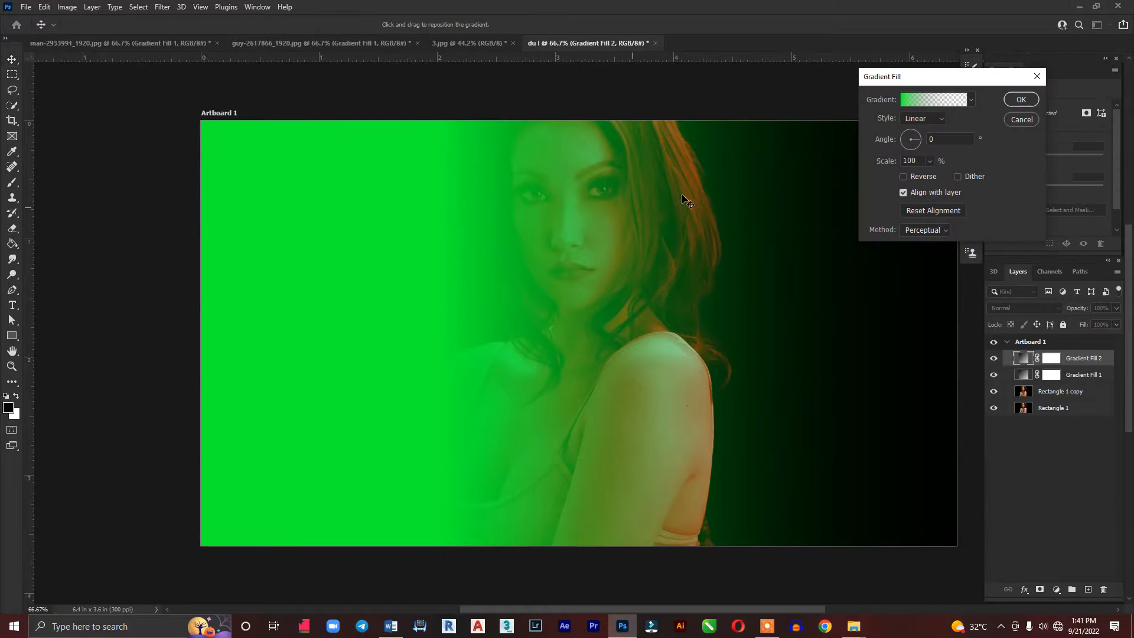
{"action": "left_click_drag", "start_coordinate": [421, 390], "coordinate": [335, 385]}
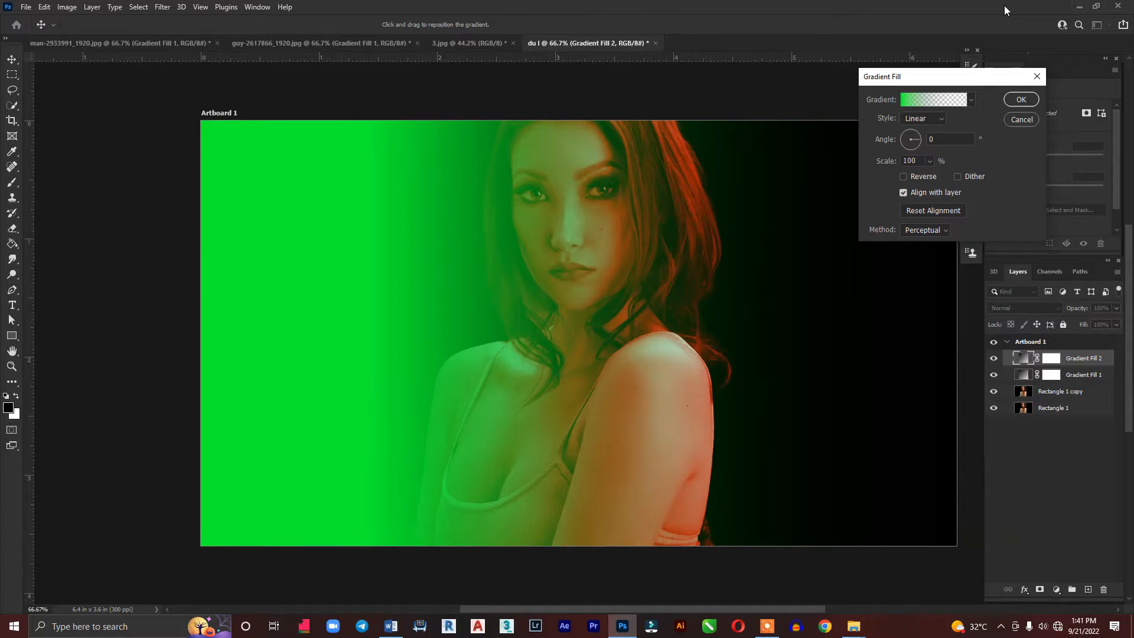
{"action": "left_click", "coordinate": [1019, 99]}
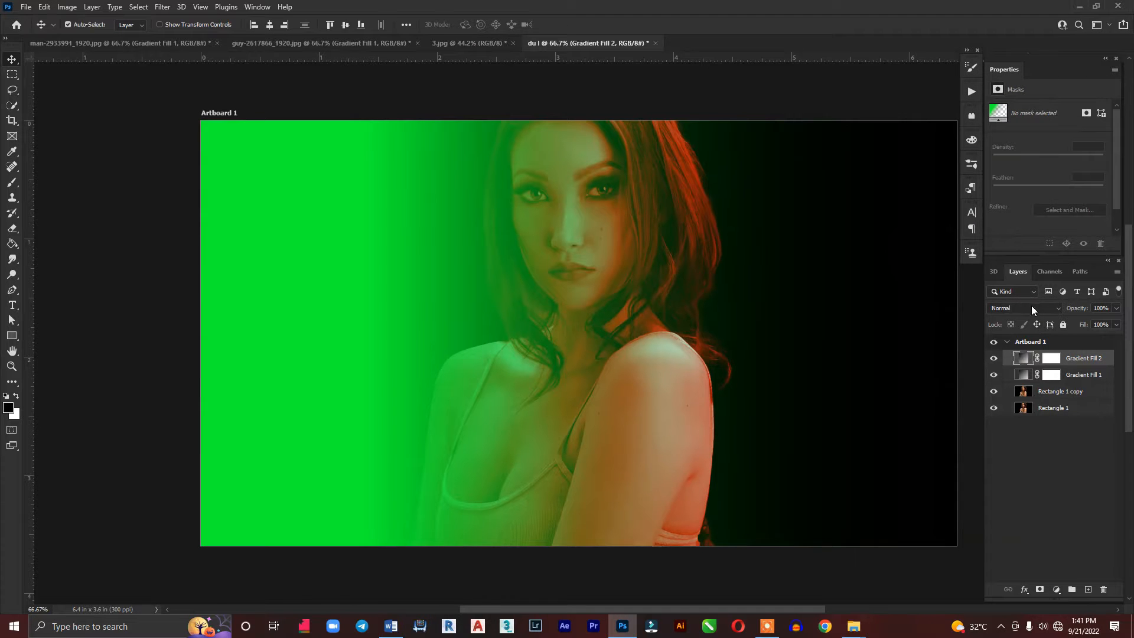
{"action": "left_click", "coordinate": [1031, 306]}
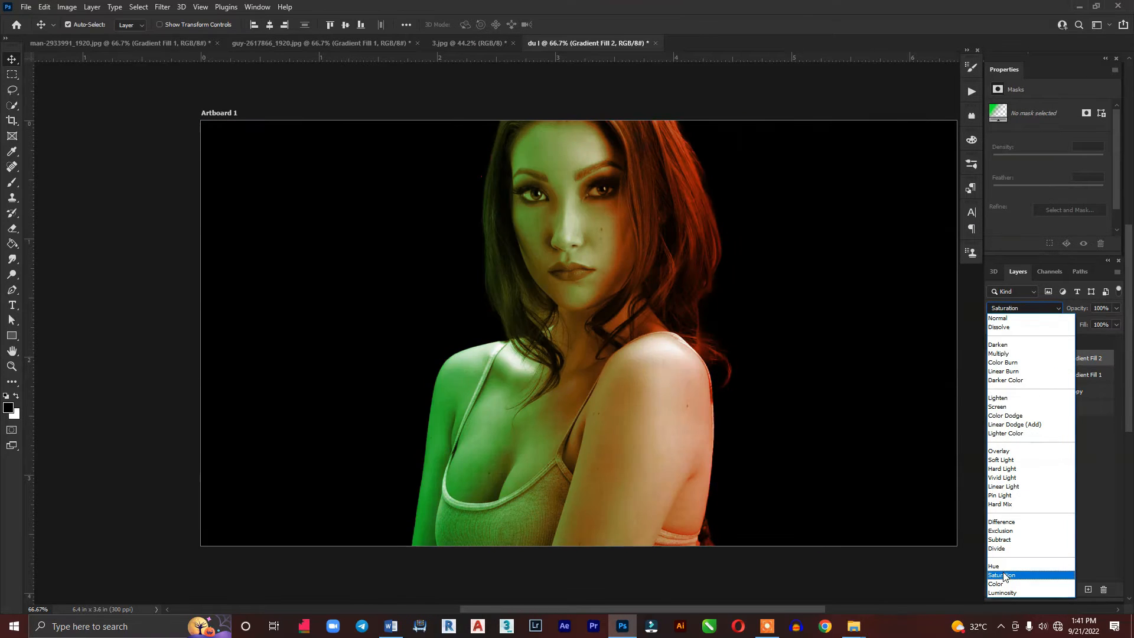
{"action": "left_click", "coordinate": [1004, 584]}
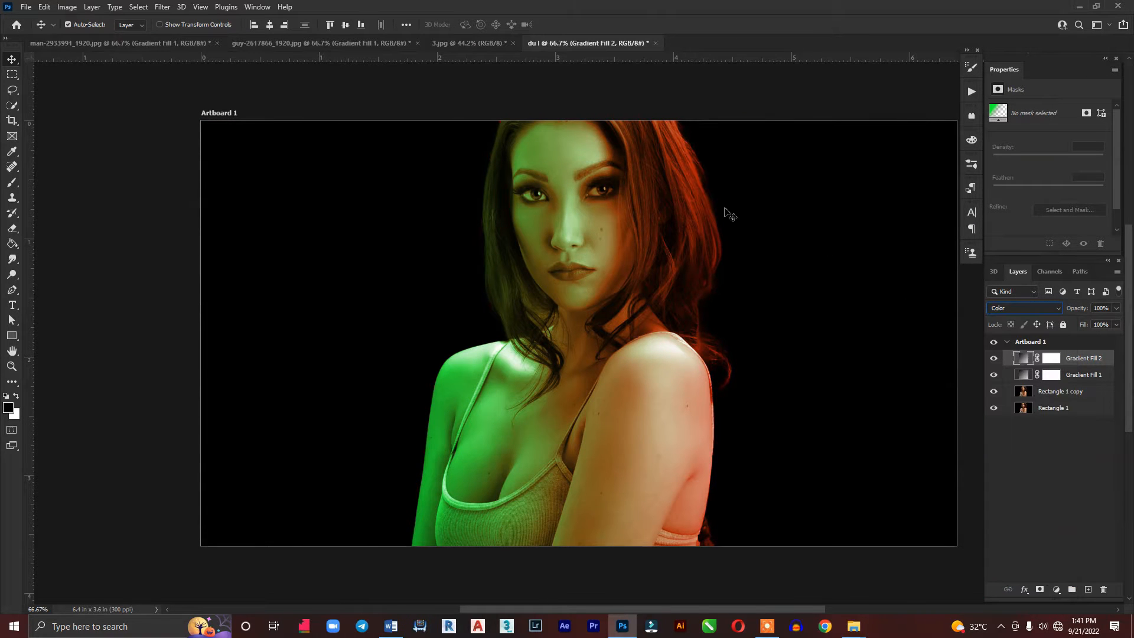